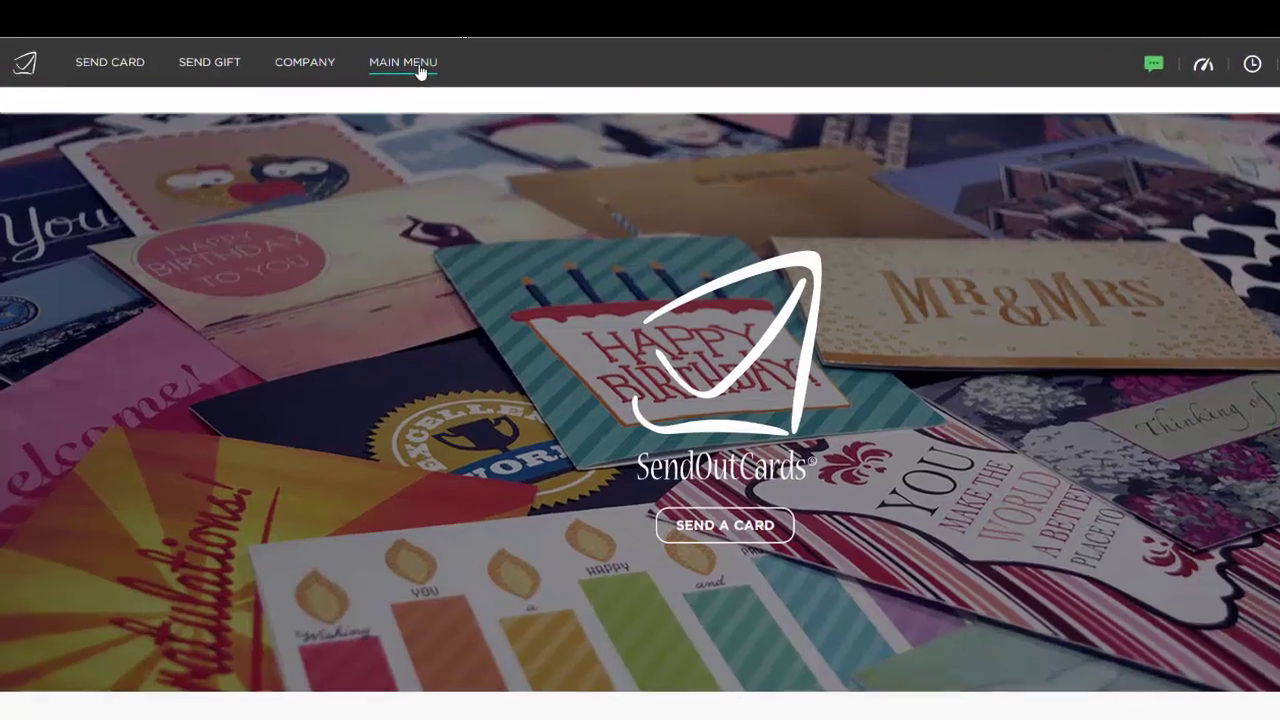
Open the MAIN MENU mega menu from the top bar
click(376, 57)
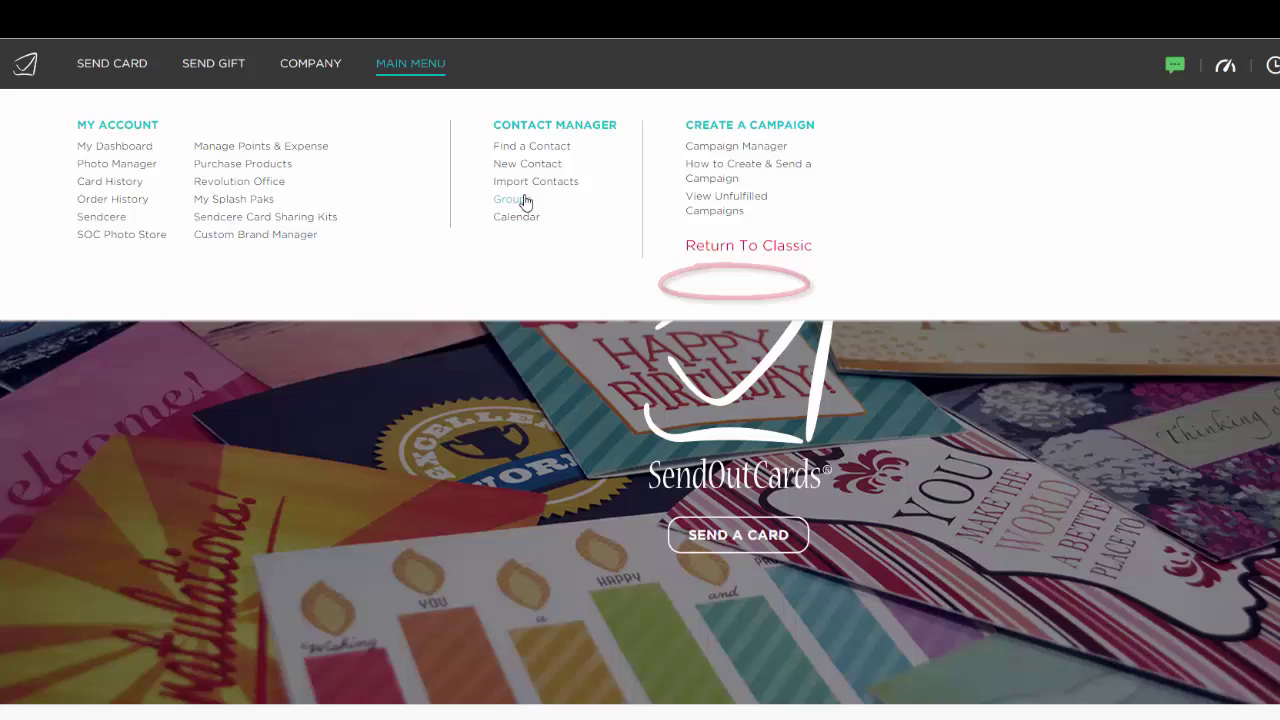
Go to Contact Manager > Groups and scroll through the existing groups list
click(745, 284)
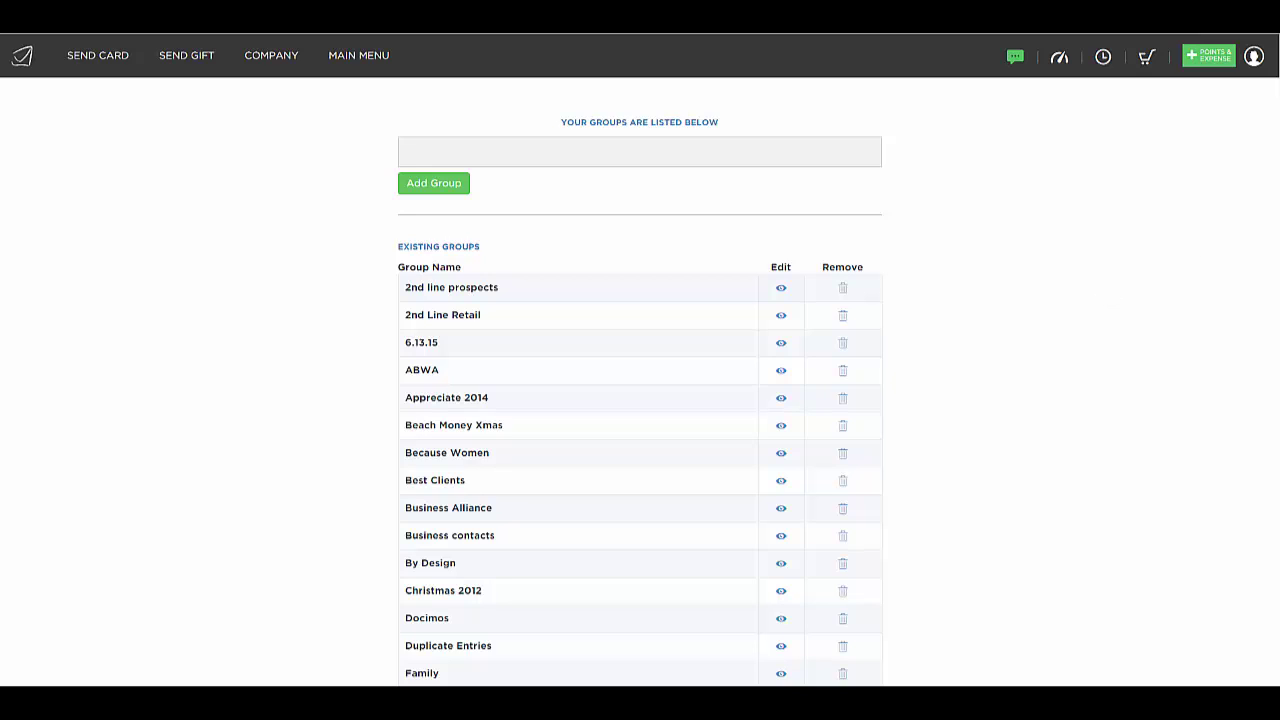
scroll(640, 400, down, 1)
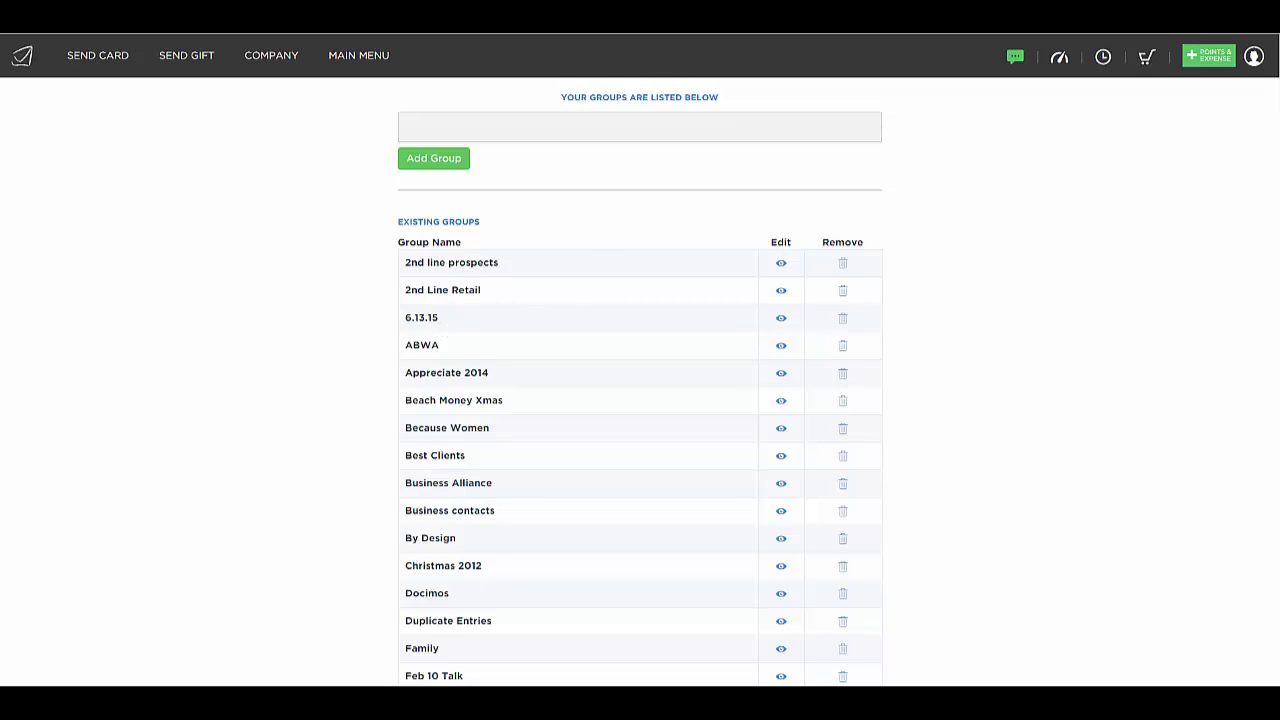
Add a group named 'Happy Spring' with Add Group and check the updated groups list
scroll(961, 161, up, 1)
click(641, 146)
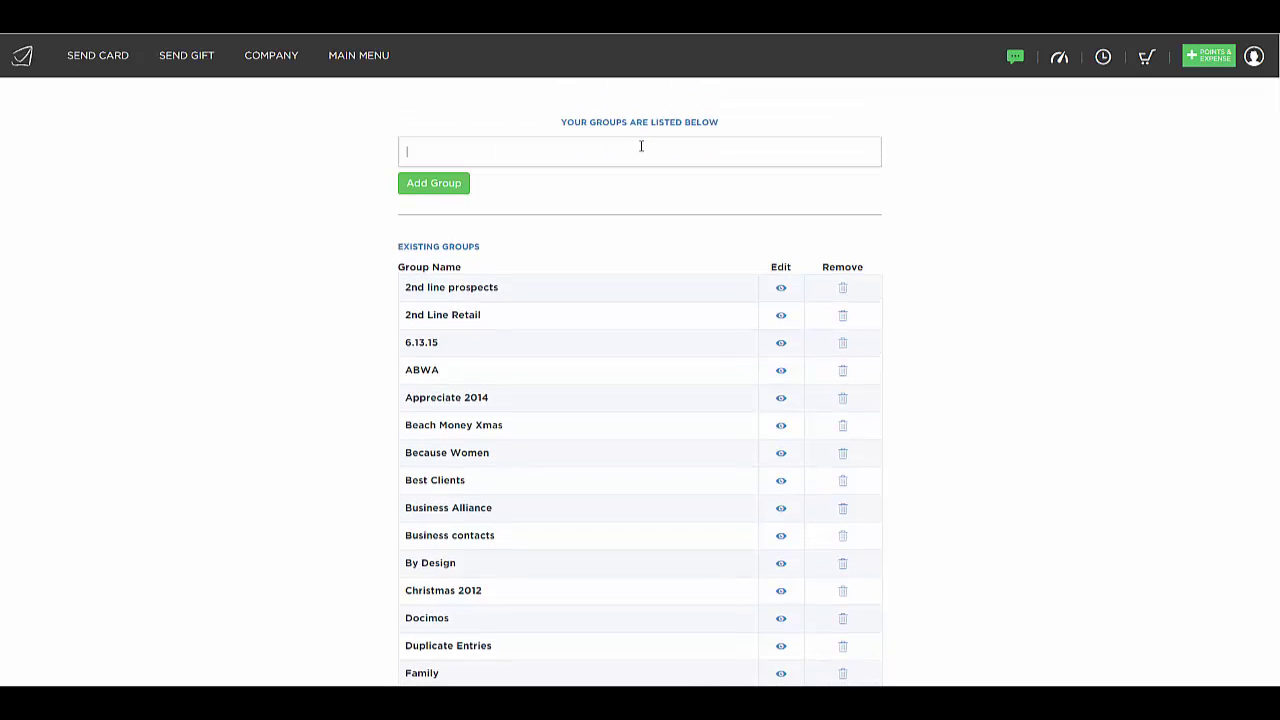
text(Ha)
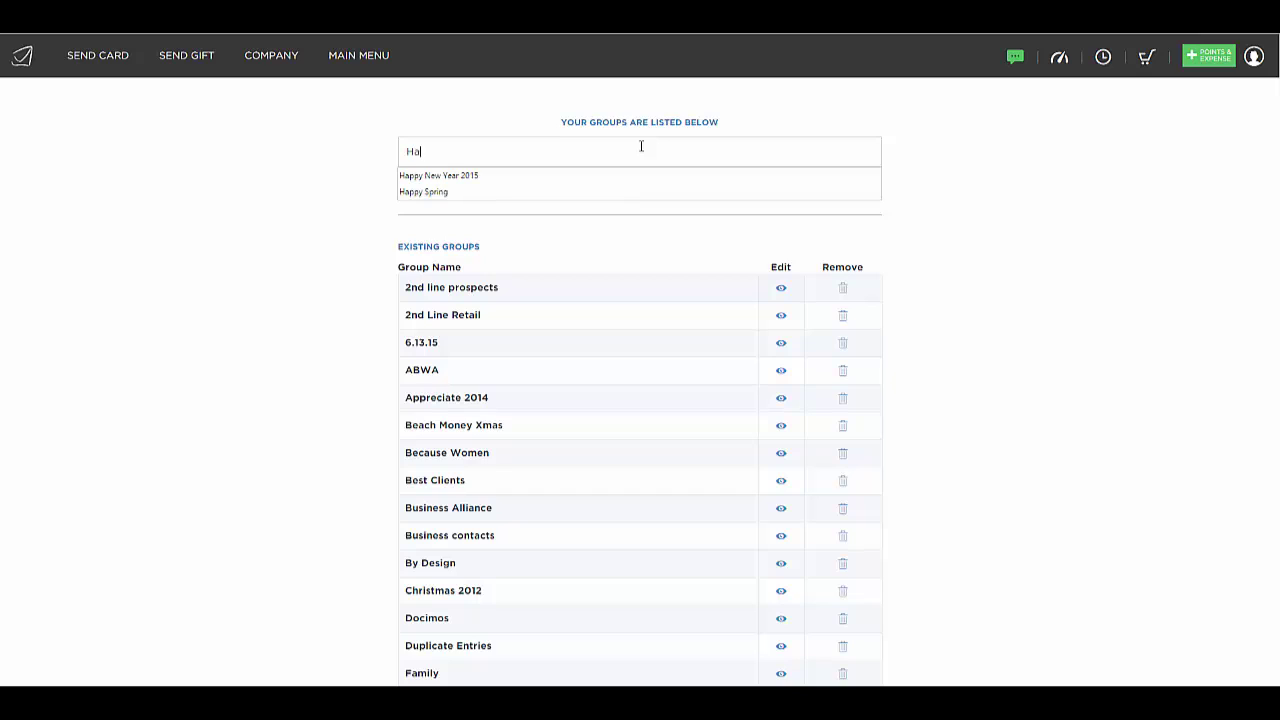
text(ppy Spring)
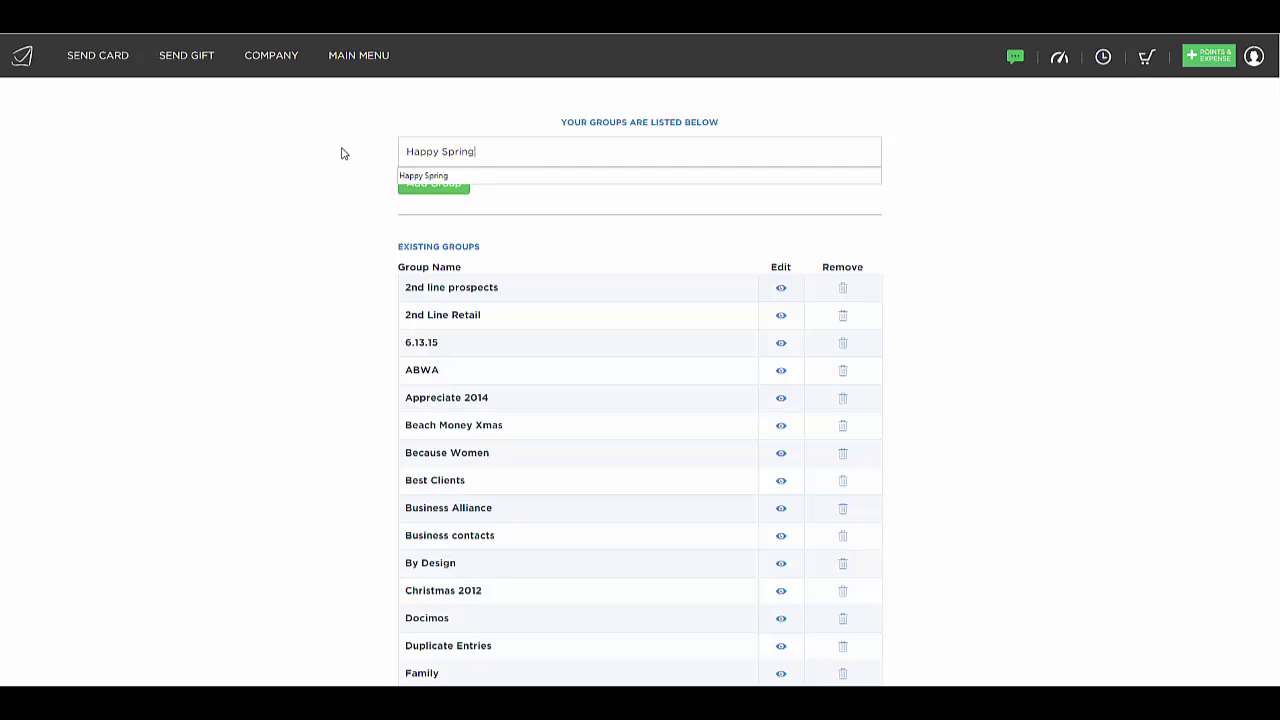
click(316, 196)
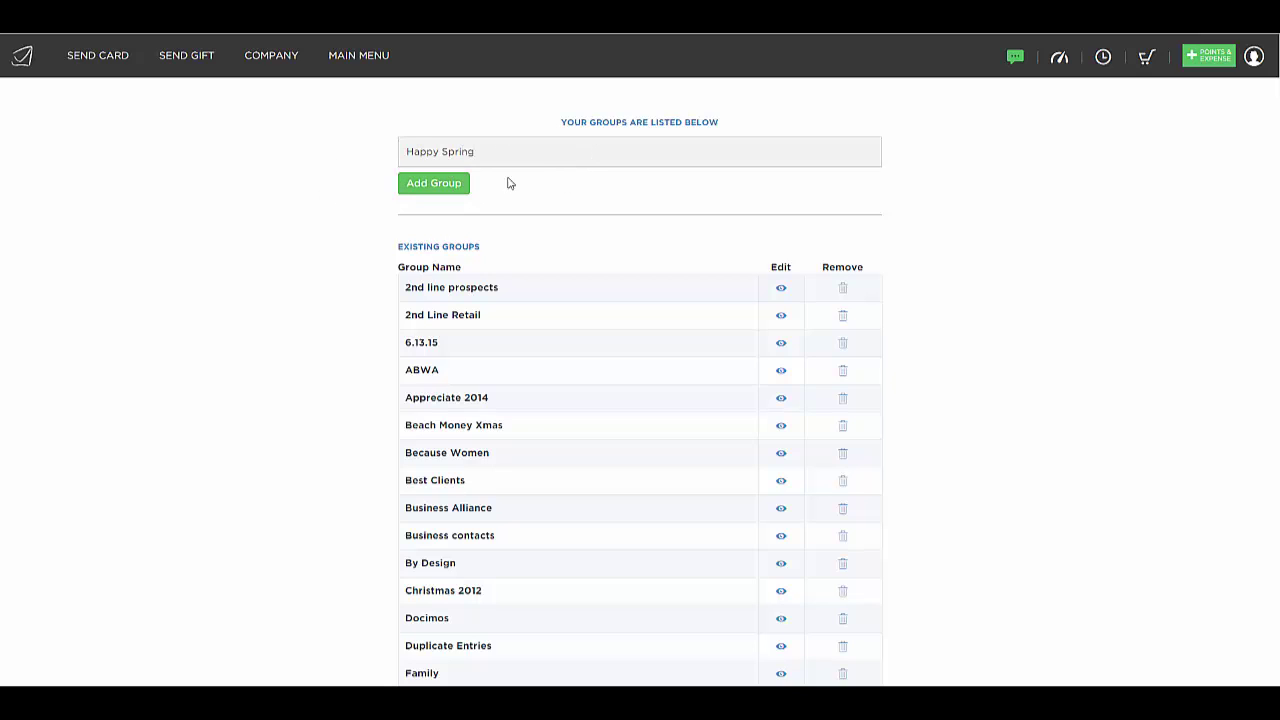
click(440, 187)
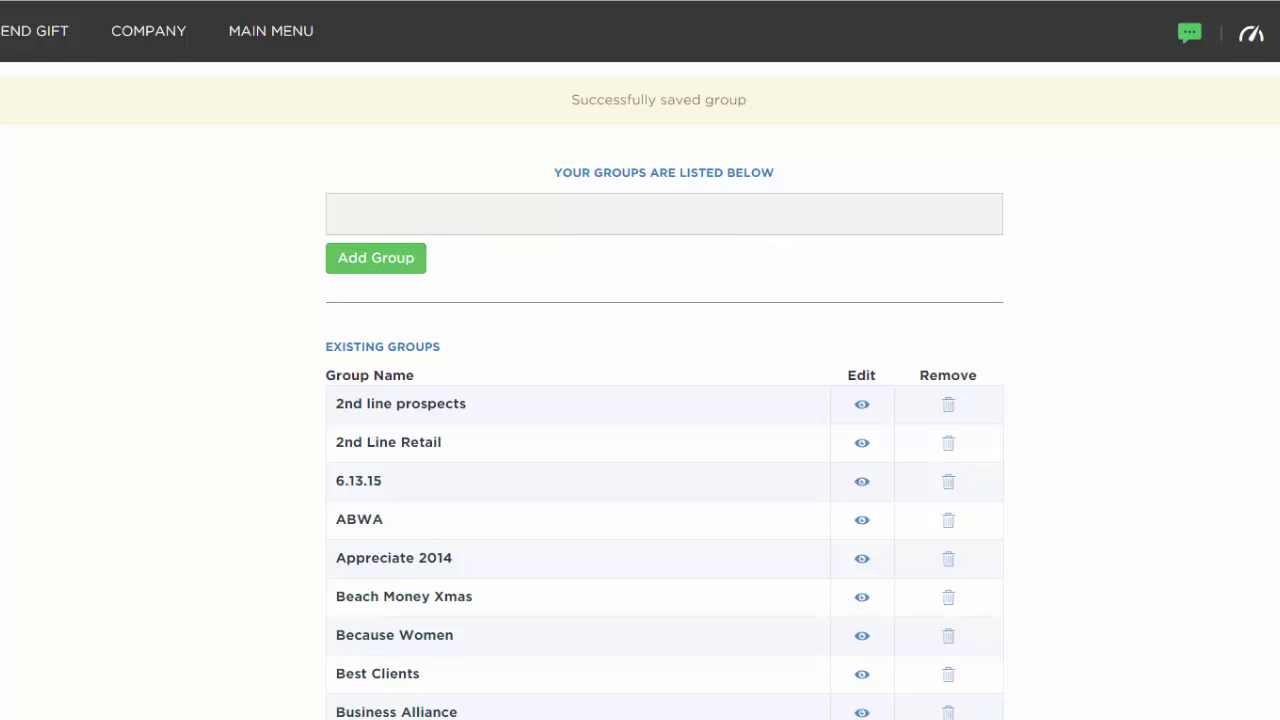
scroll(1114, 200, down, 3)
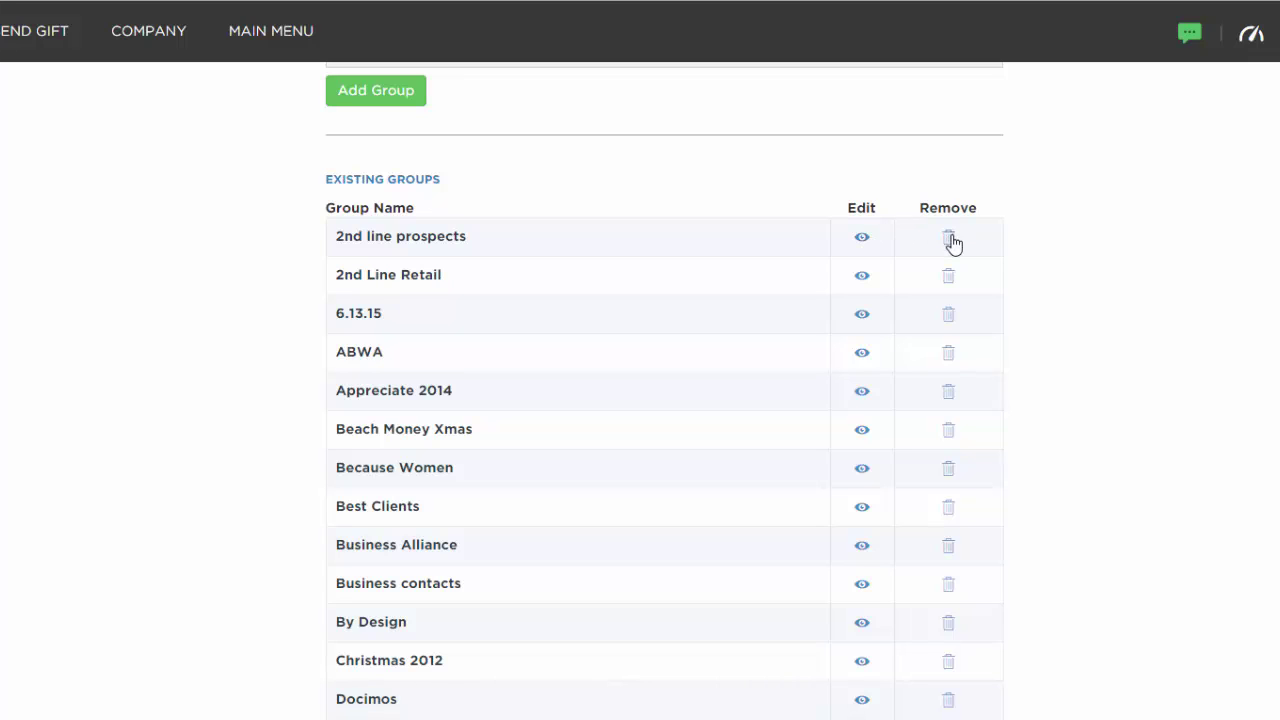
scroll(664, 390, down, 9)
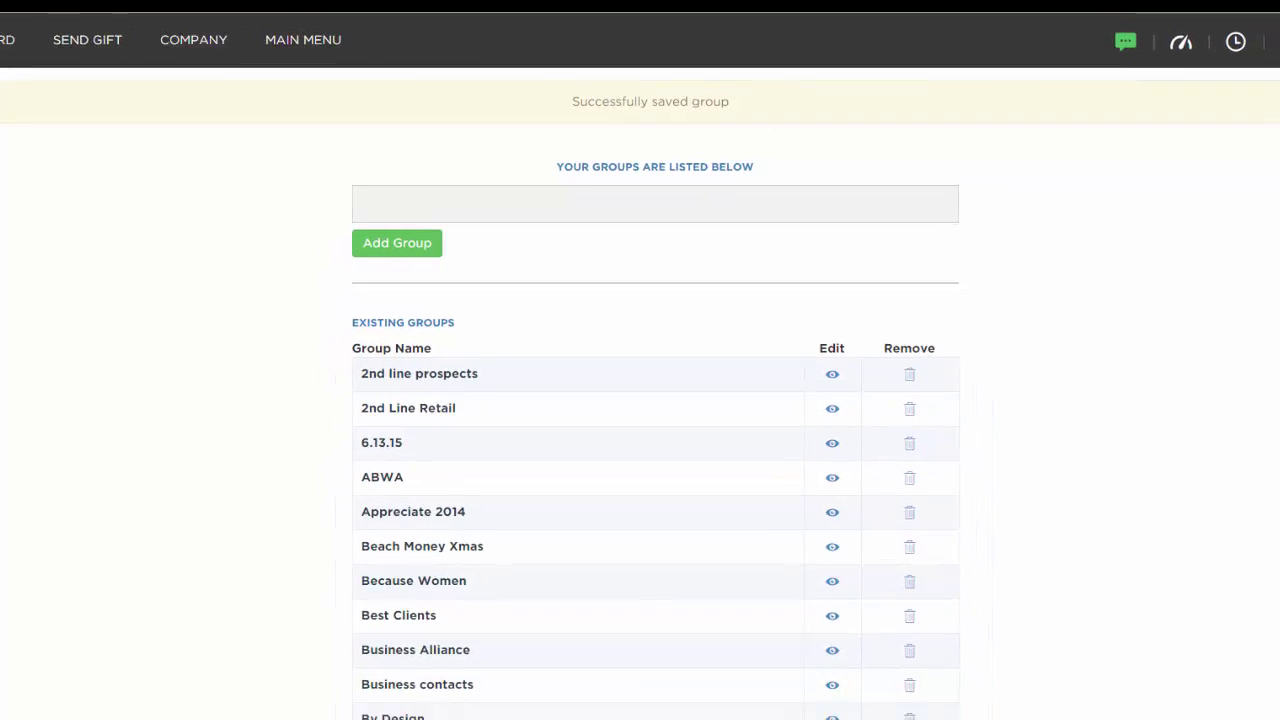
scroll(640, 380, down, 10)
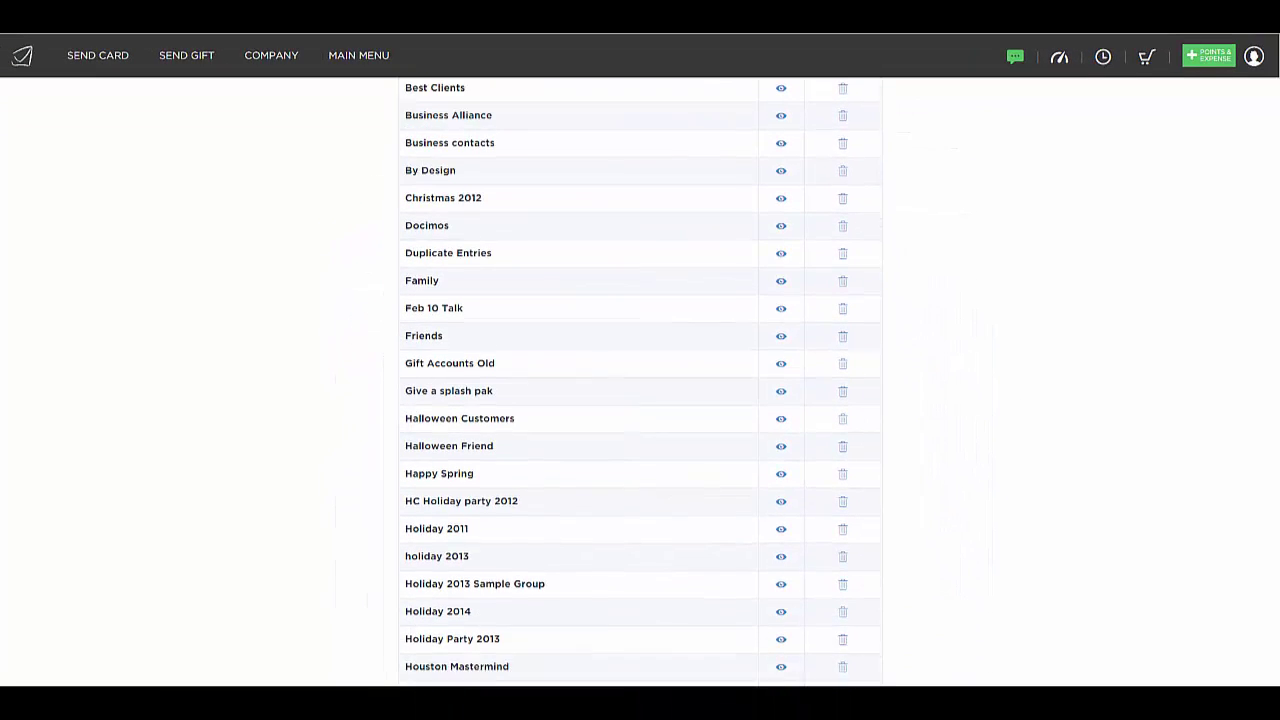
scroll(640, 380, up, 5)
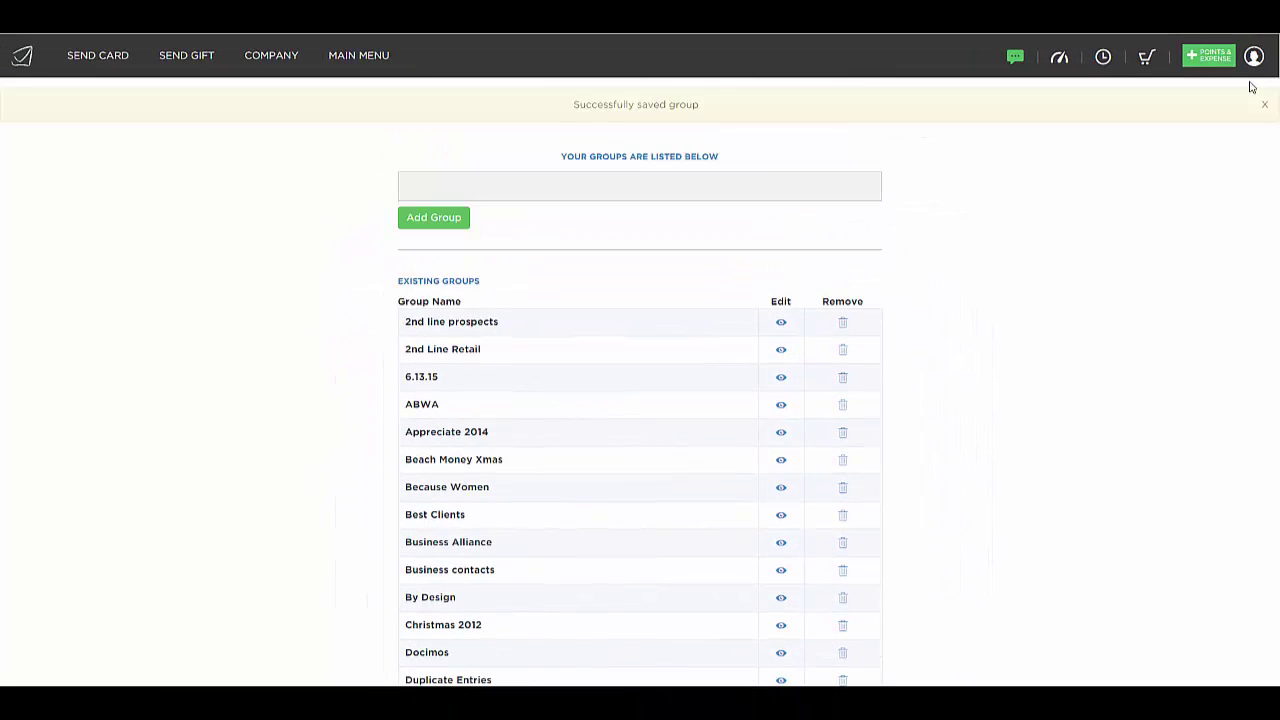
Search contacts with the filter cleared to only the business contacts group, returning 156 results
mouse_move(372, 62)
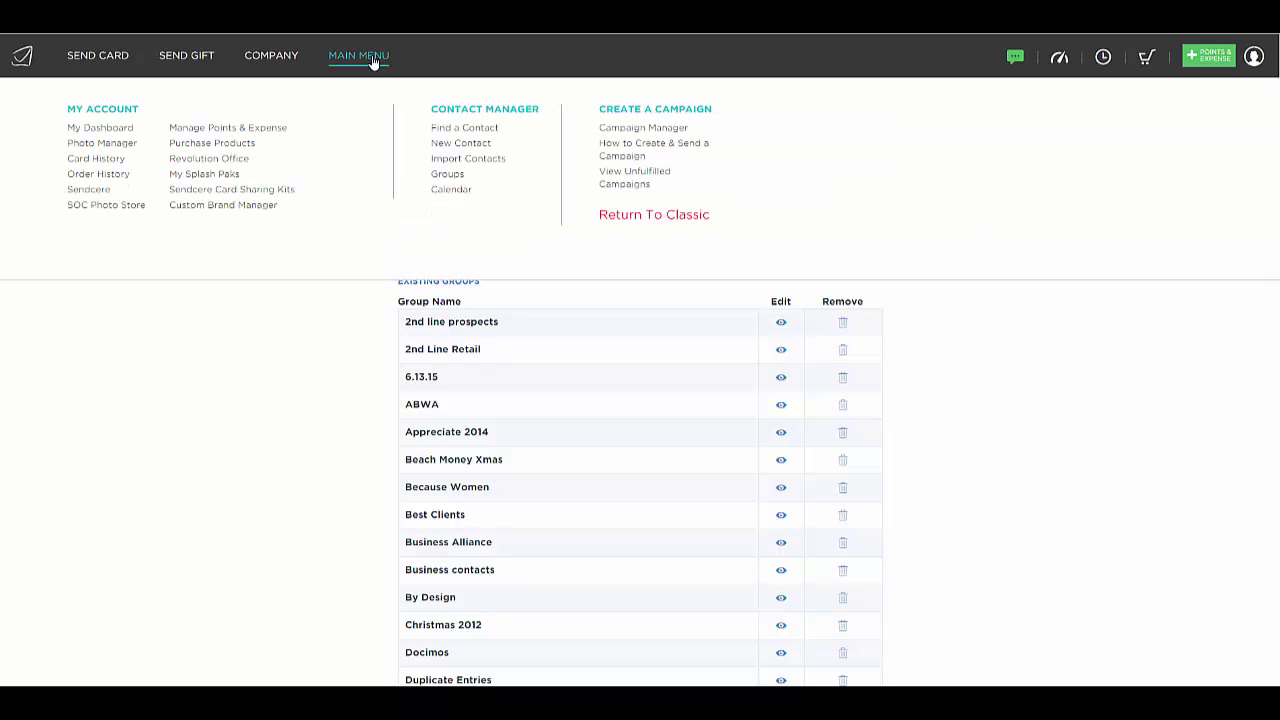
click(486, 131)
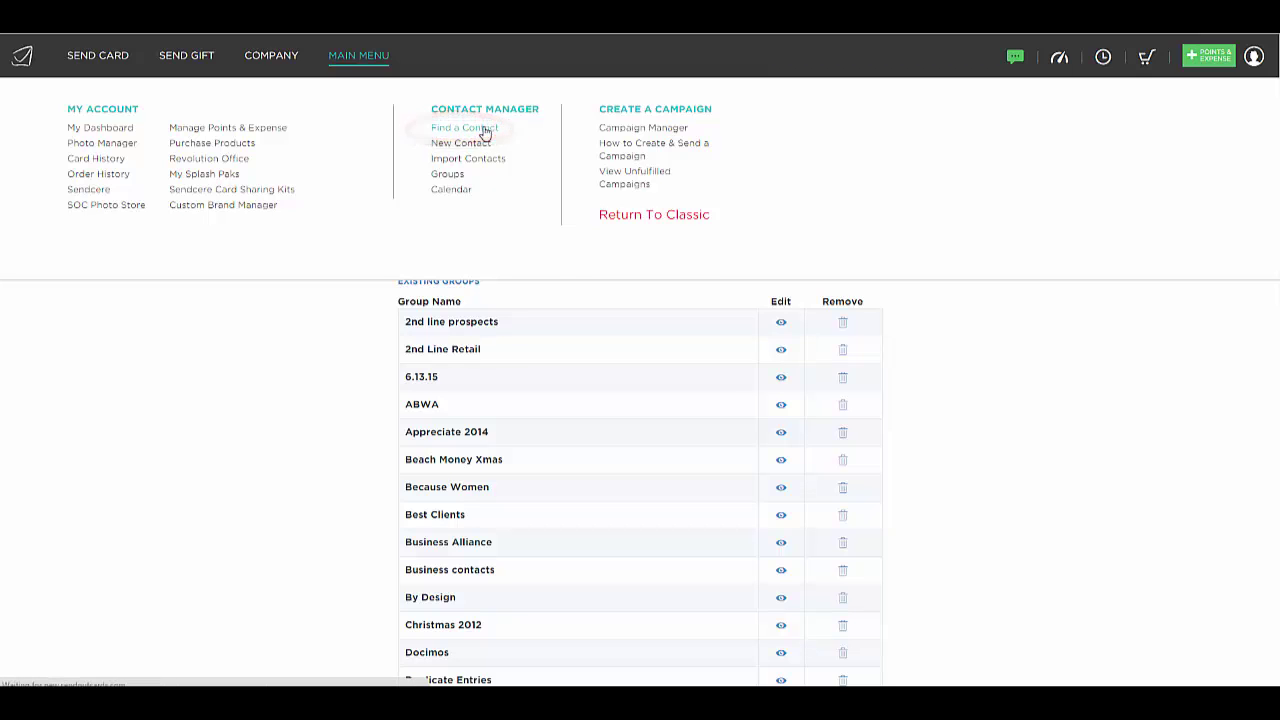
scroll(640, 380, down, 6)
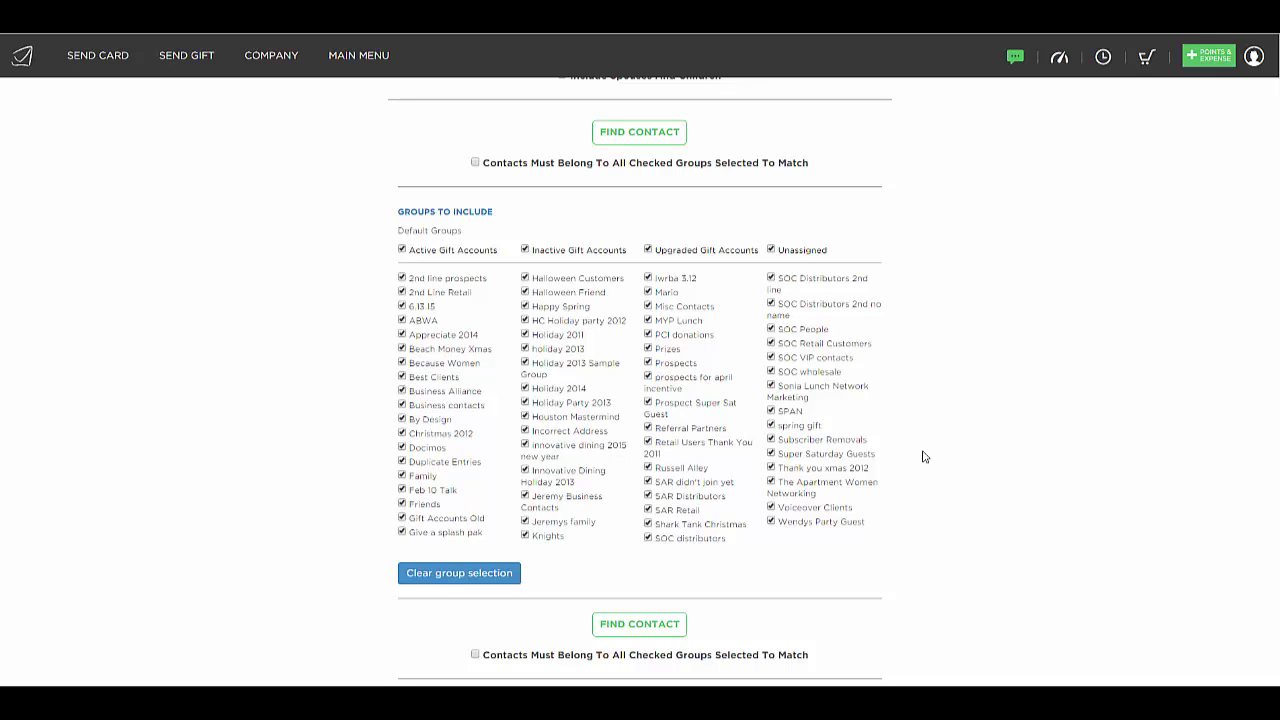
click(474, 578)
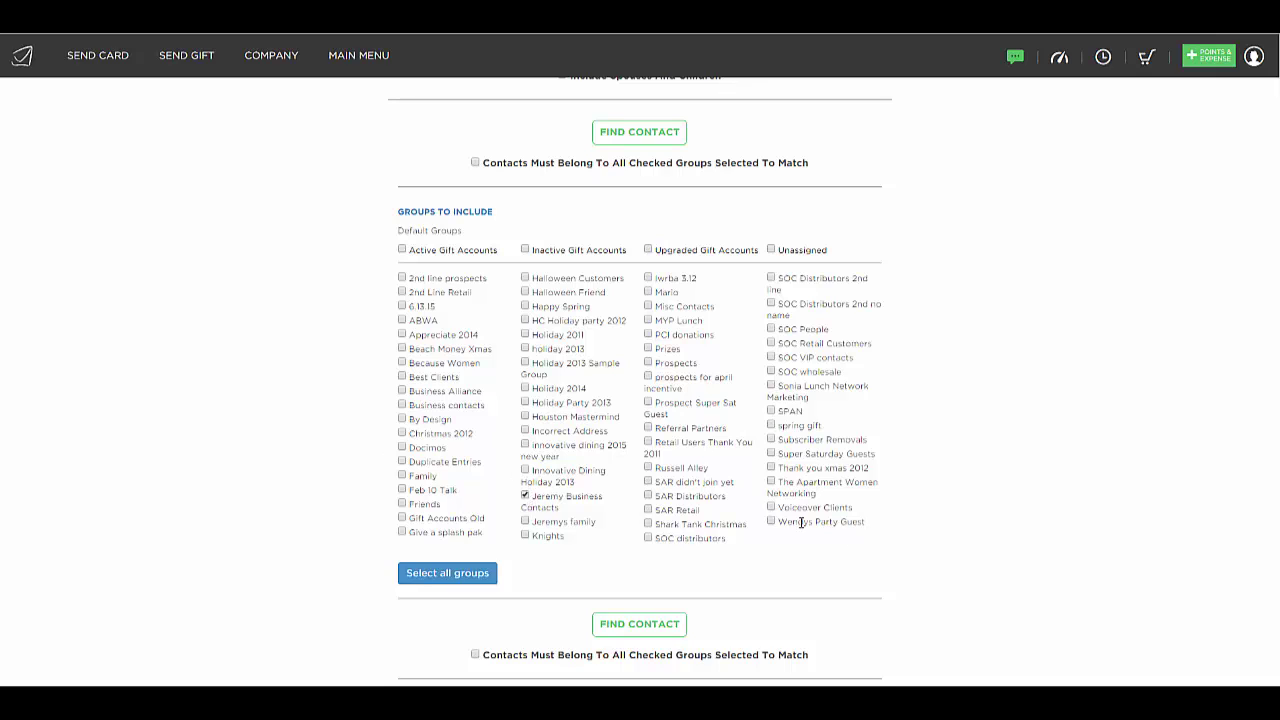
click(643, 627)
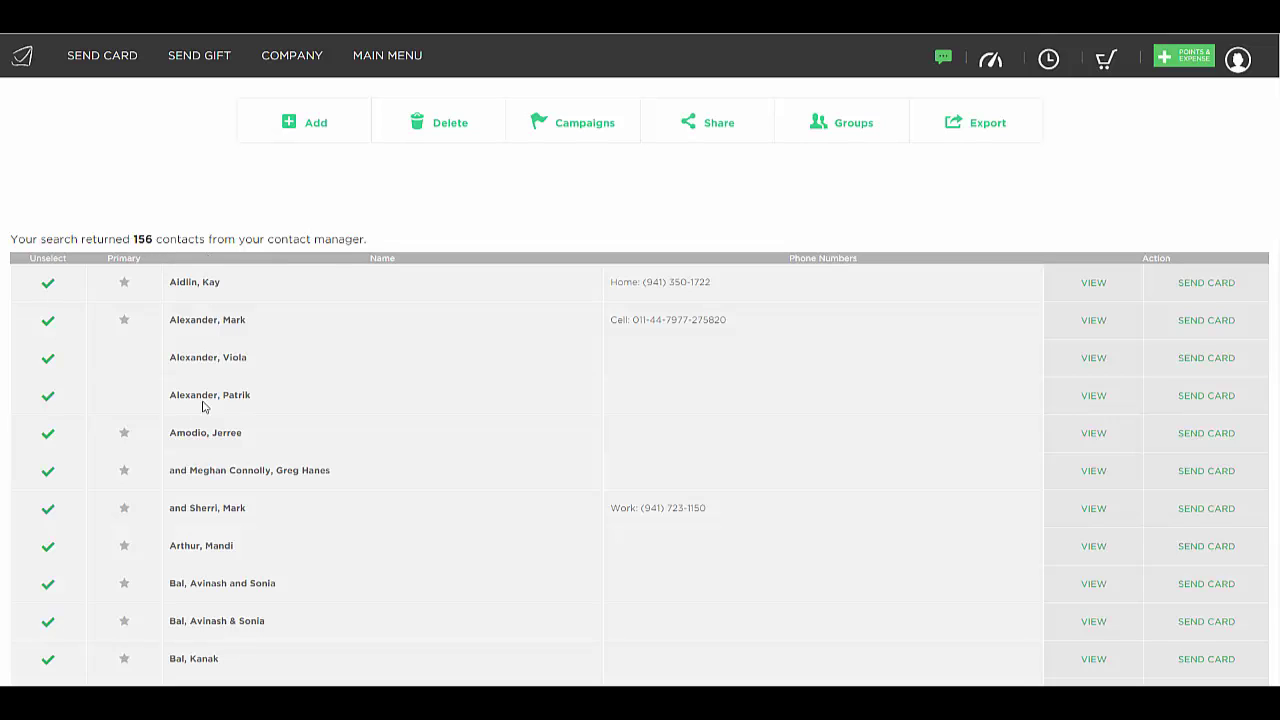
Select the A - General Congrats campaign in the Campaigns tab
click(597, 129)
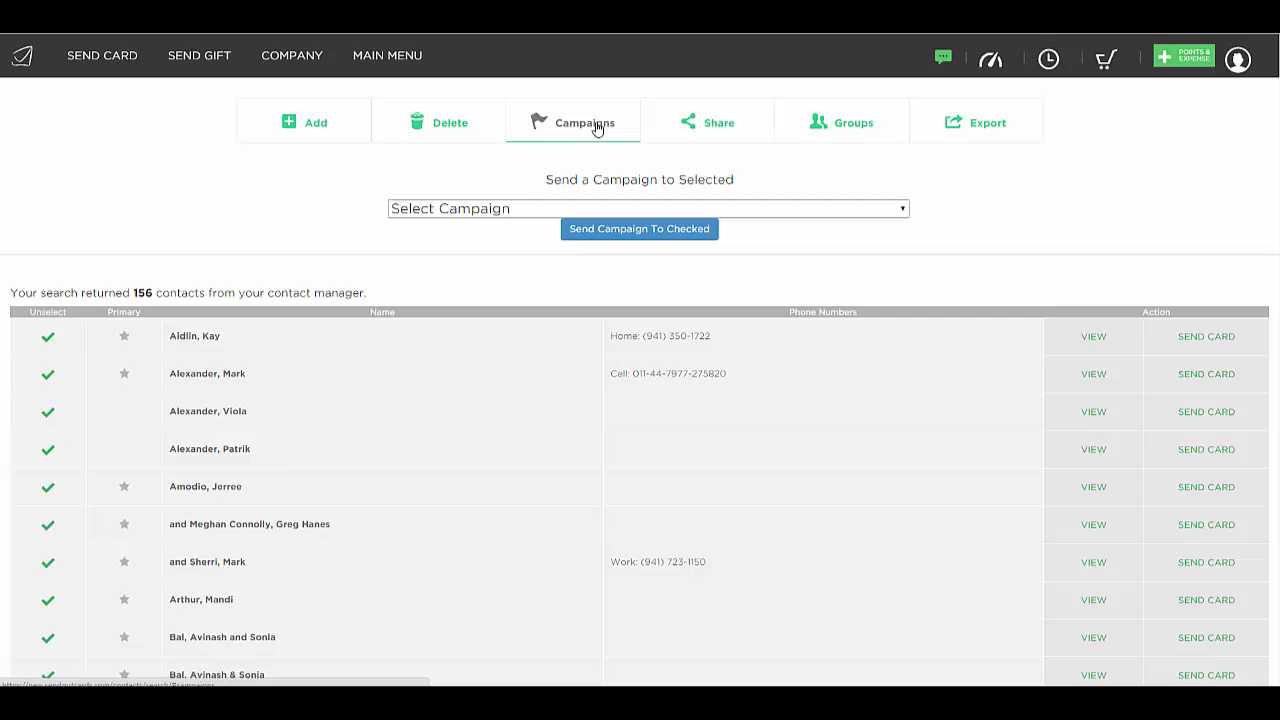
click(494, 210)
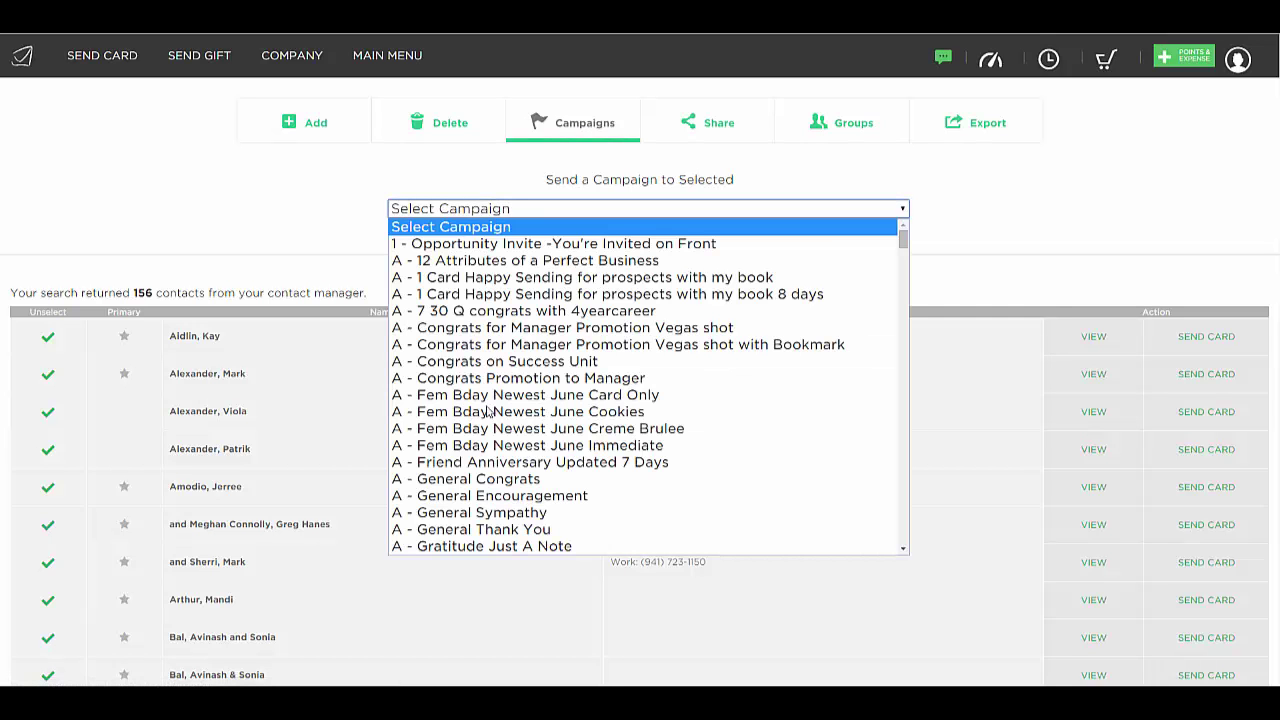
click(494, 484)
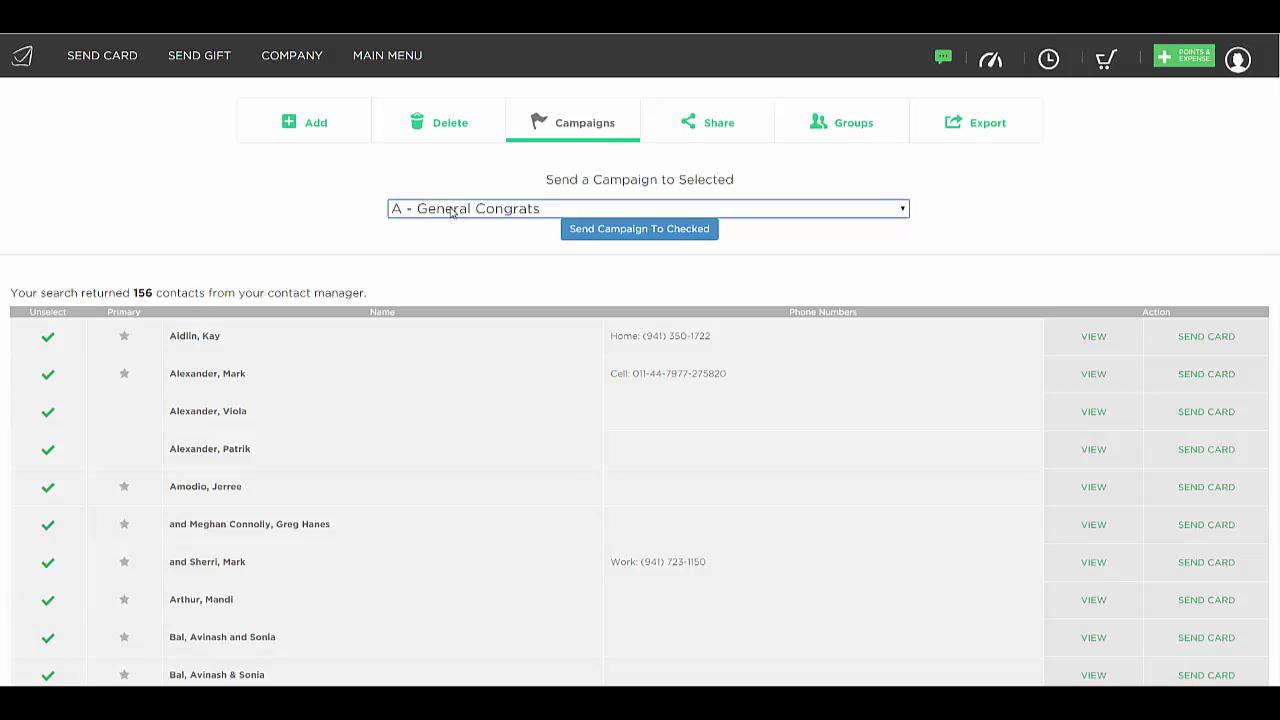
Uncheck three contacts in the results so they are left out of the selection
click(48, 413)
click(51, 532)
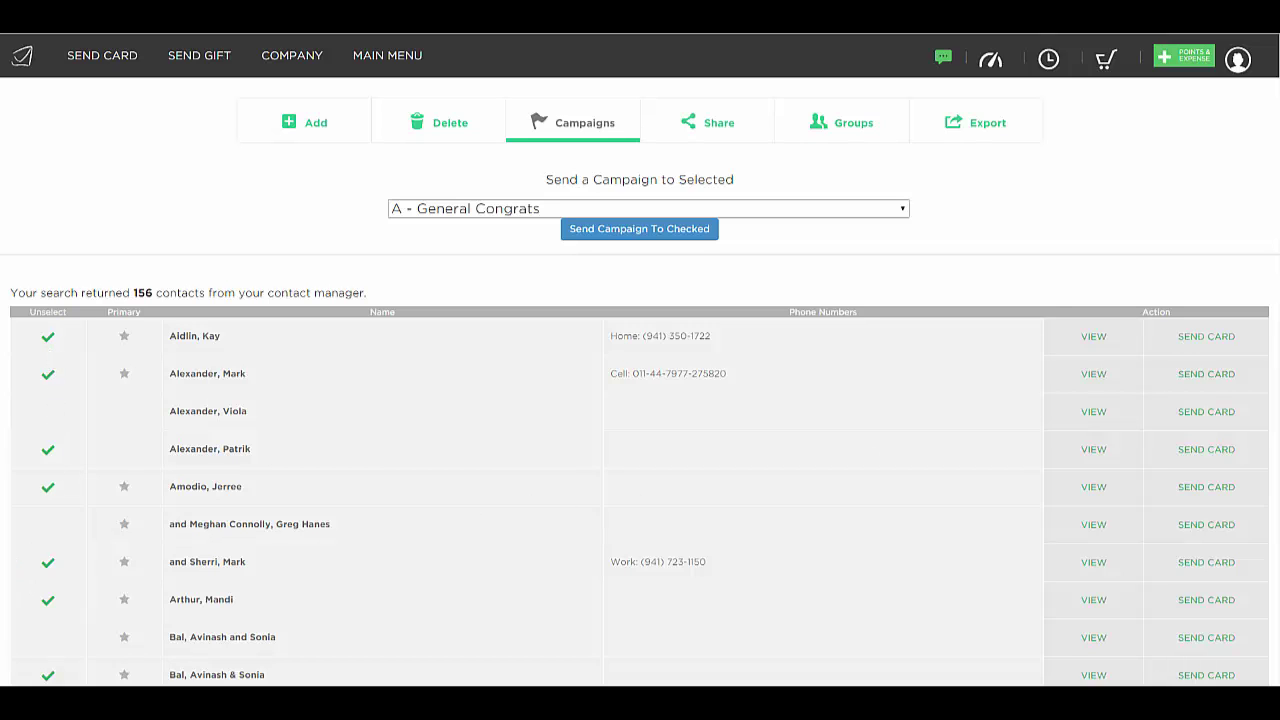
scroll(897, 209, down, 4)
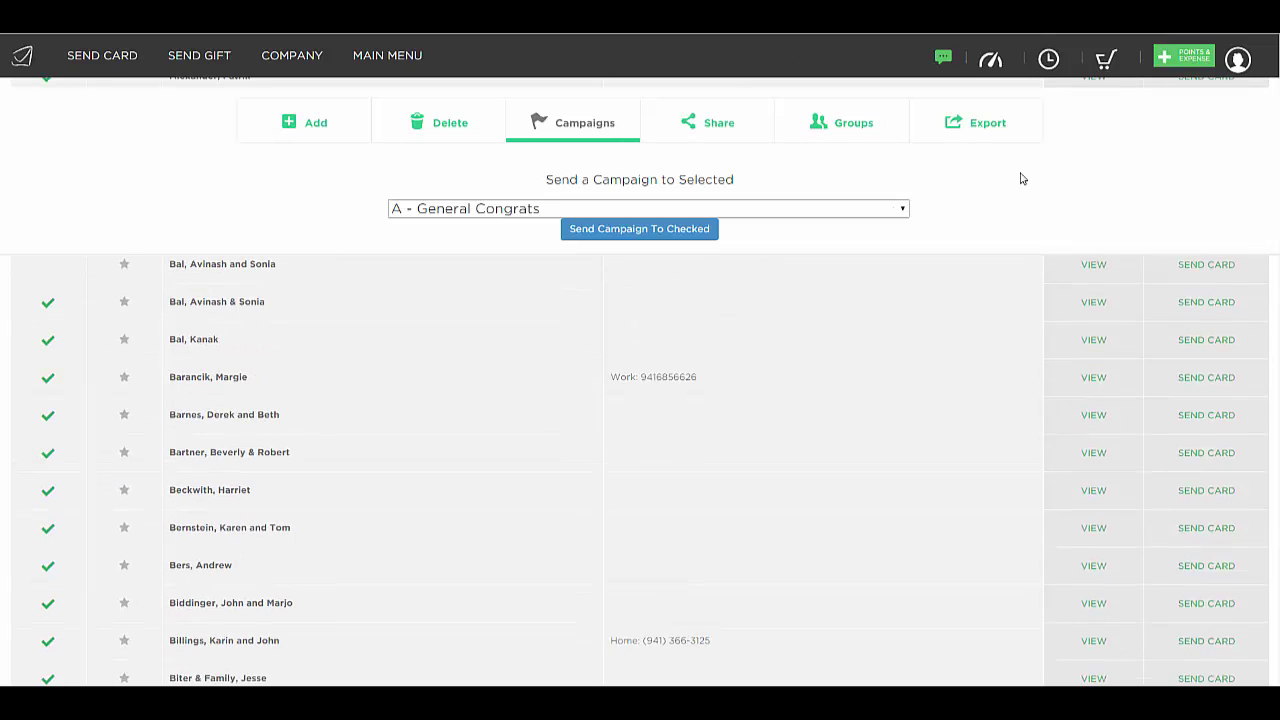
click(47, 499)
Pick Happy Spring from the Groups tab's Select Group list and add the checked contacts
scroll(640, 470, up, 5)
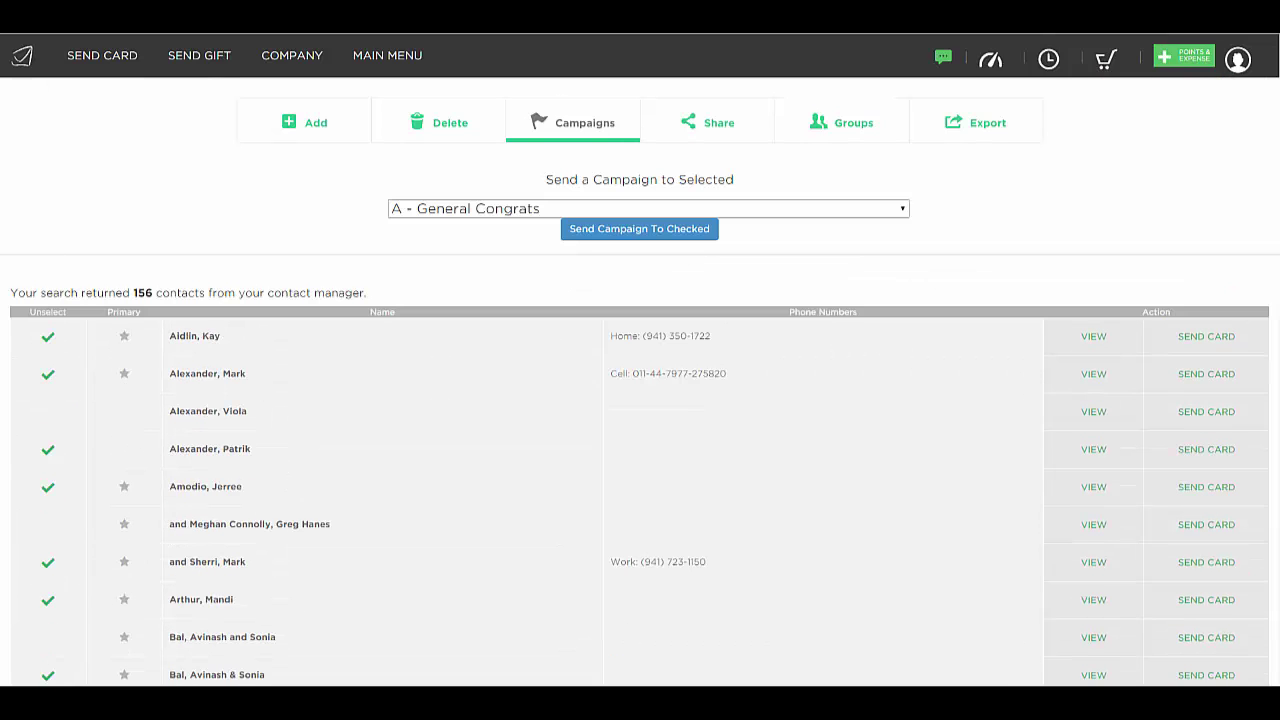
click(848, 124)
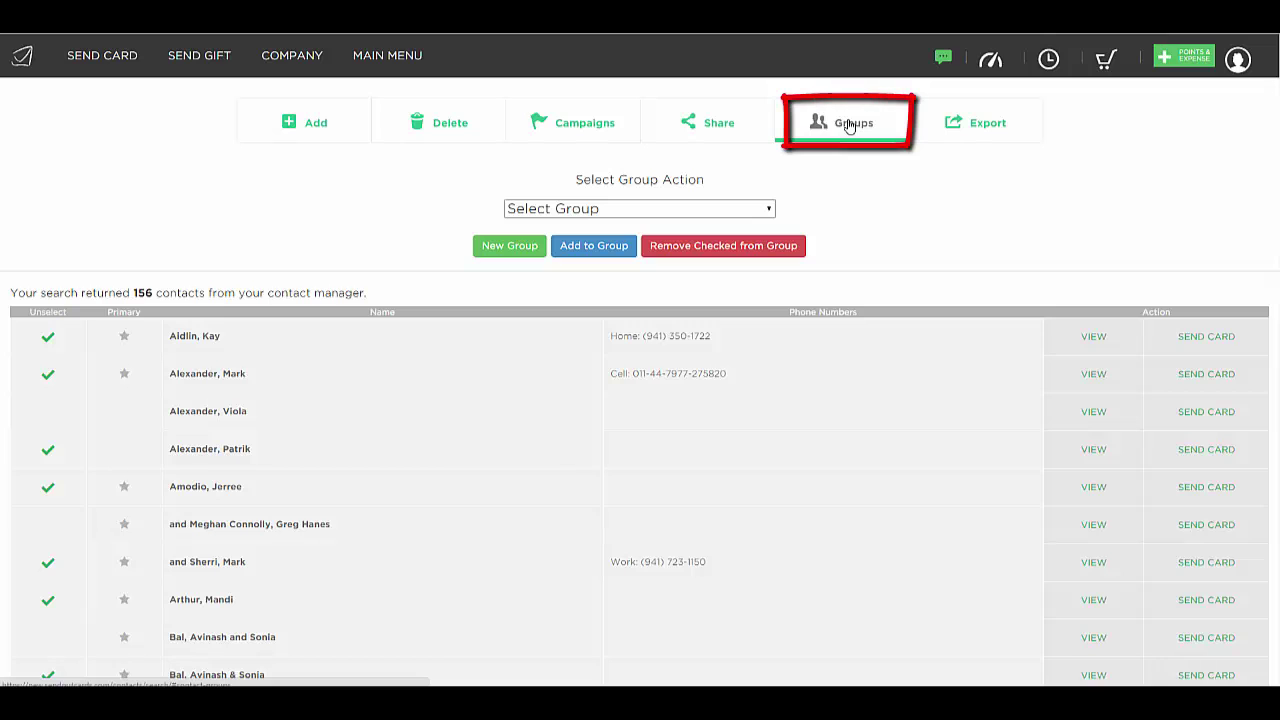
click(553, 211)
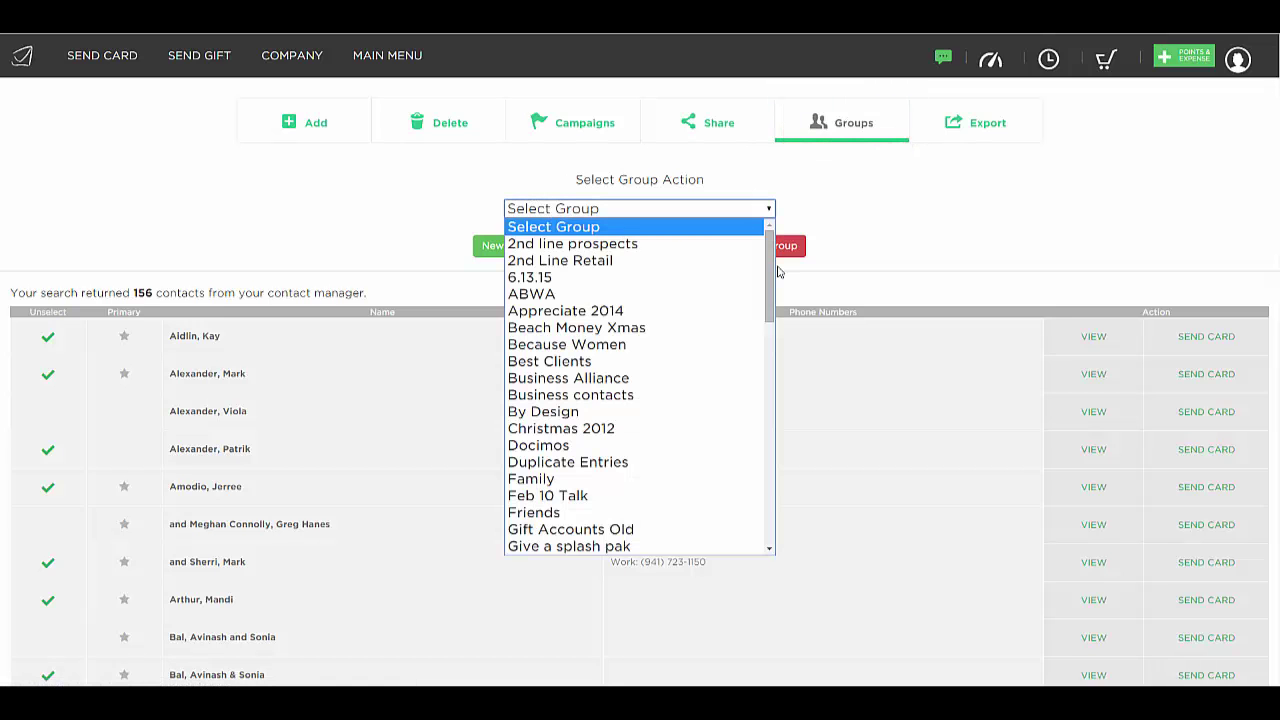
drag(770, 272, 771, 344)
click(556, 387)
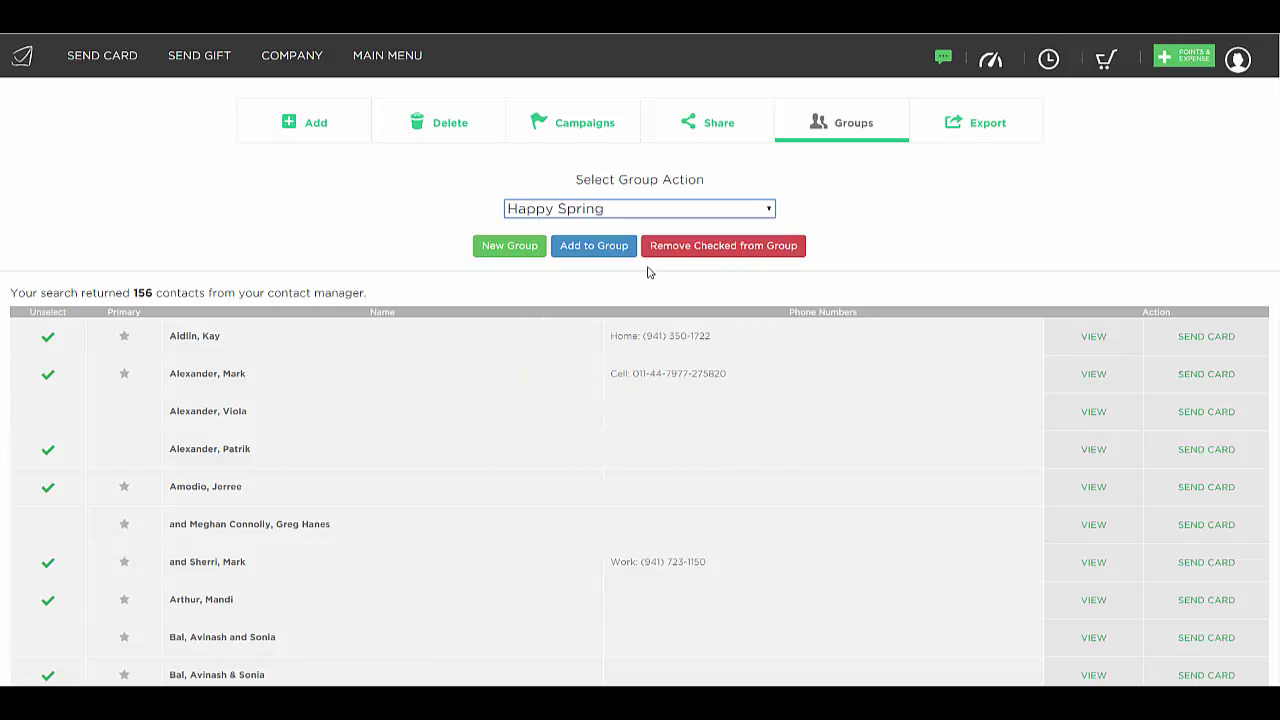
click(605, 254)
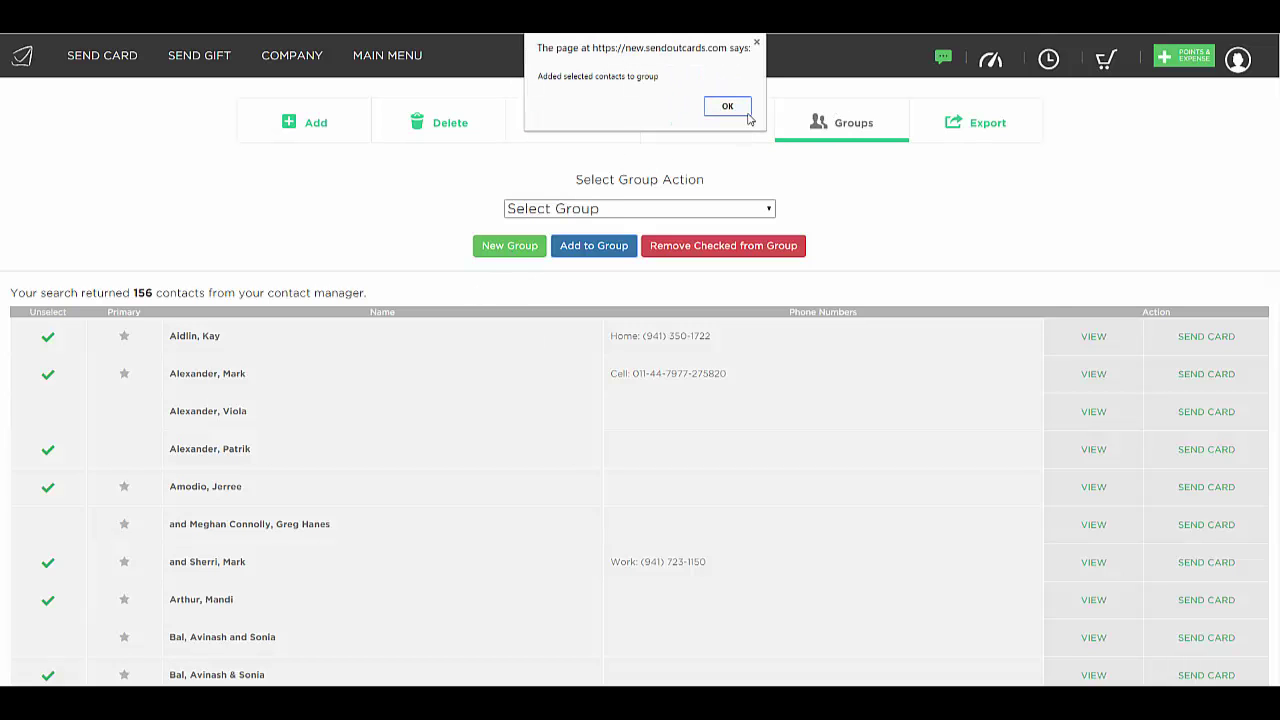
Dismiss the confirmation and search contacts filtered to only the Happy Spring group
click(735, 112)
click(387, 57)
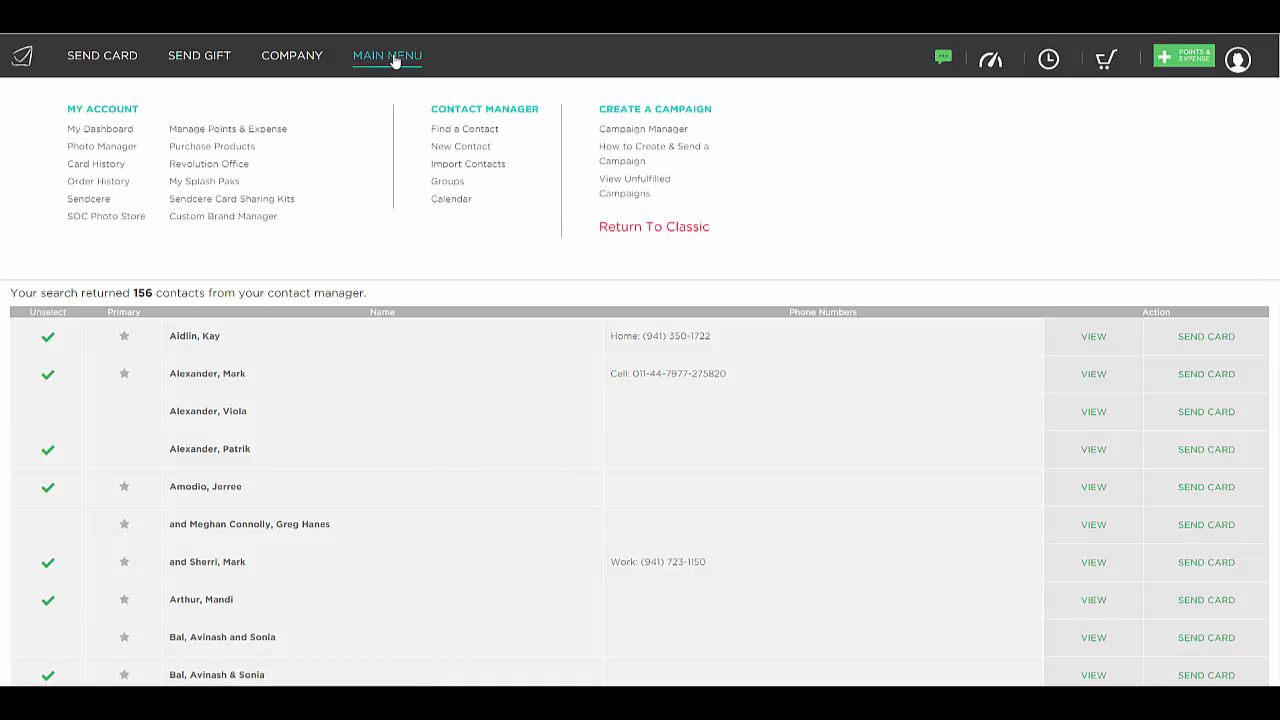
click(442, 131)
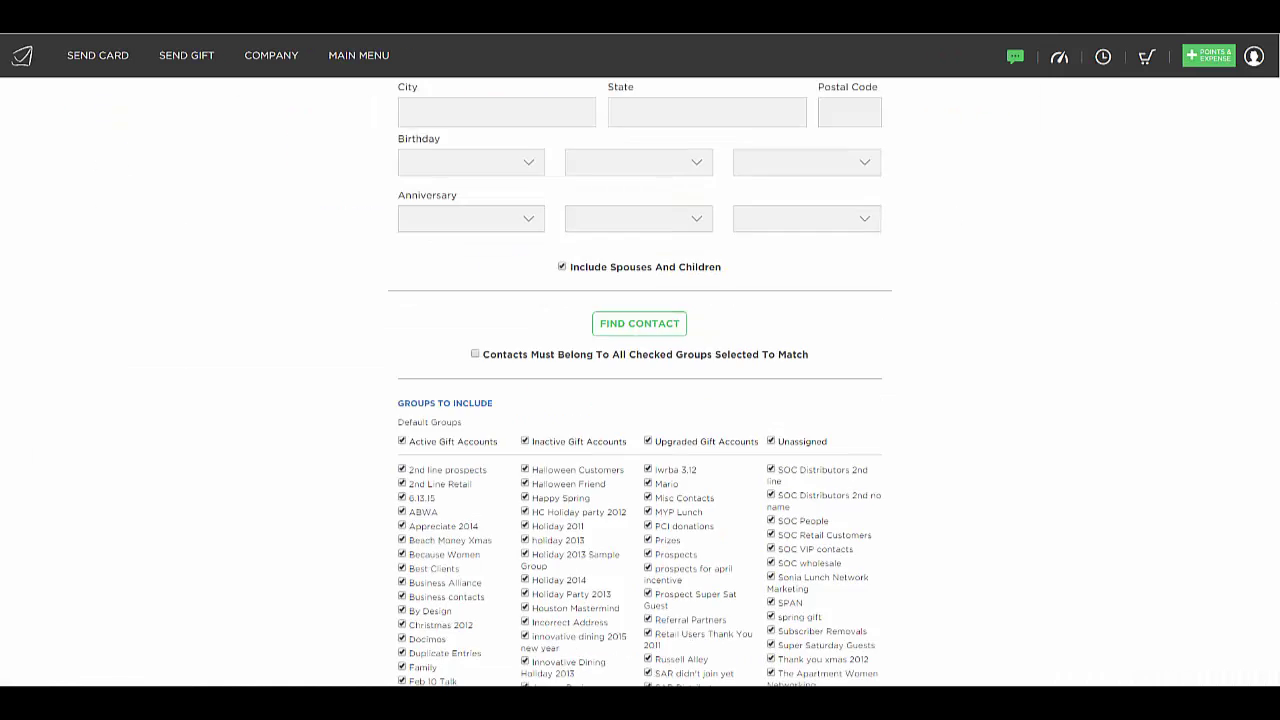
scroll(923, 460, down, 2)
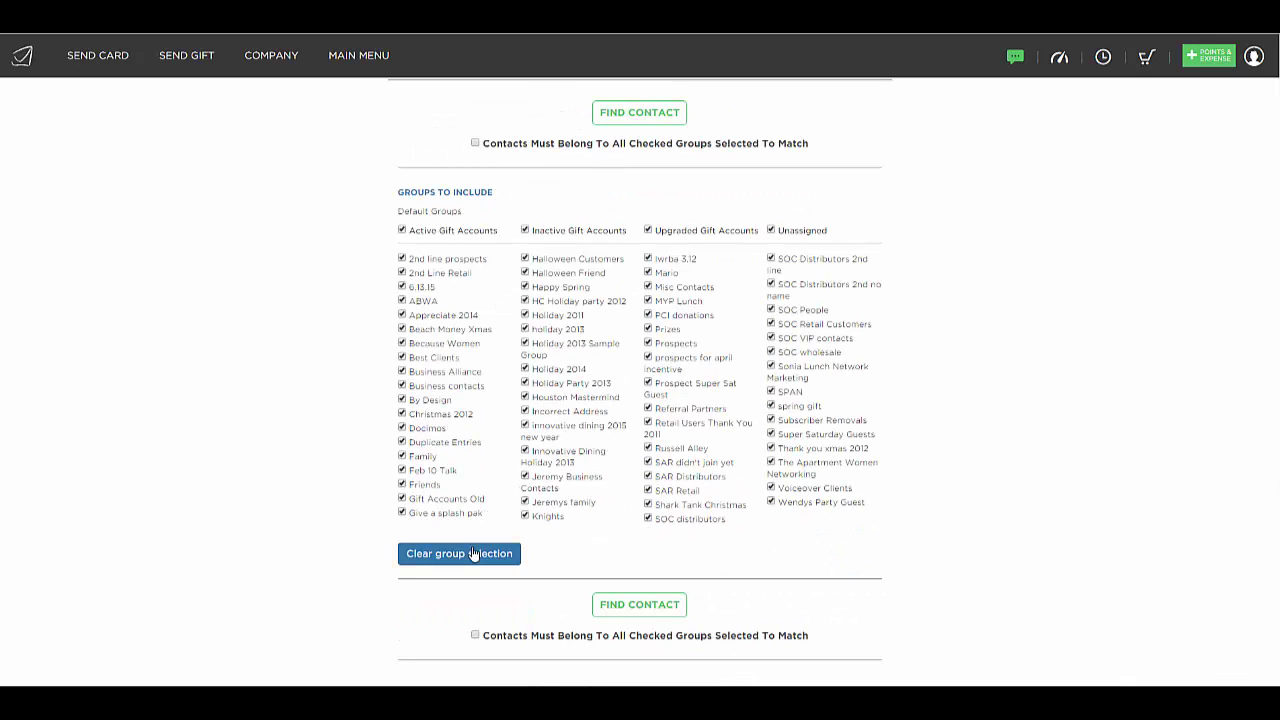
click(474, 555)
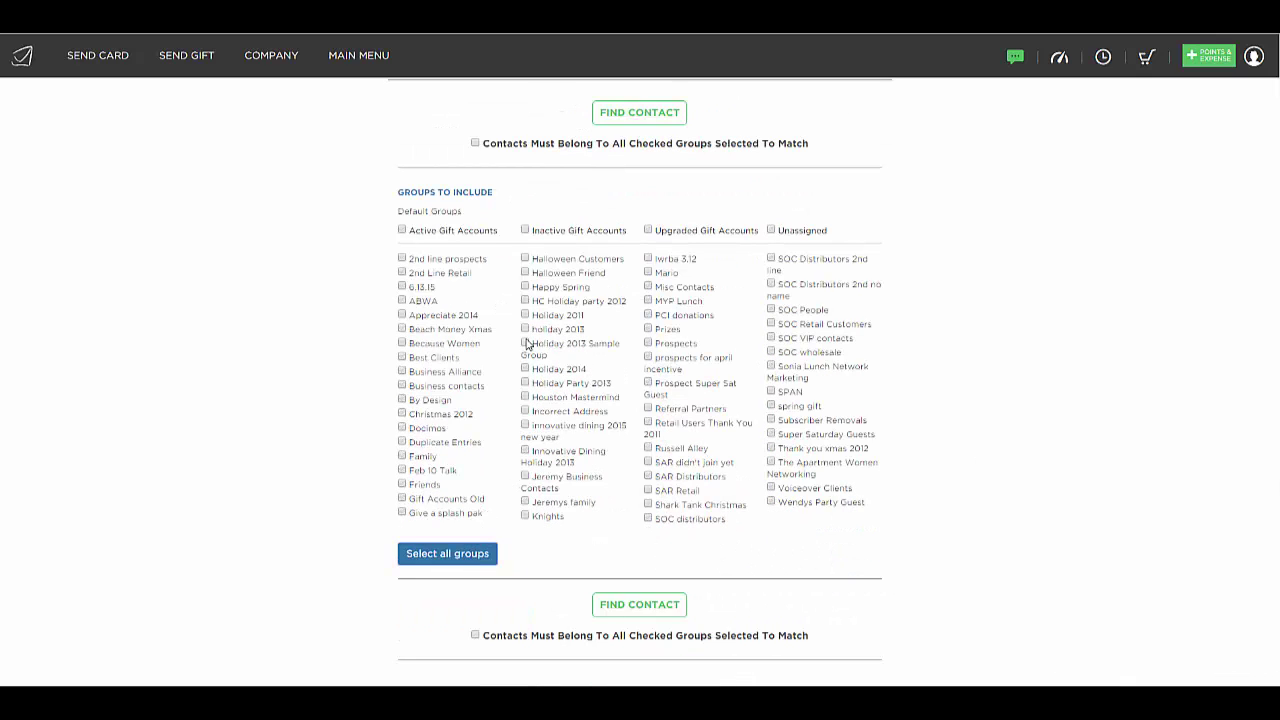
click(525, 287)
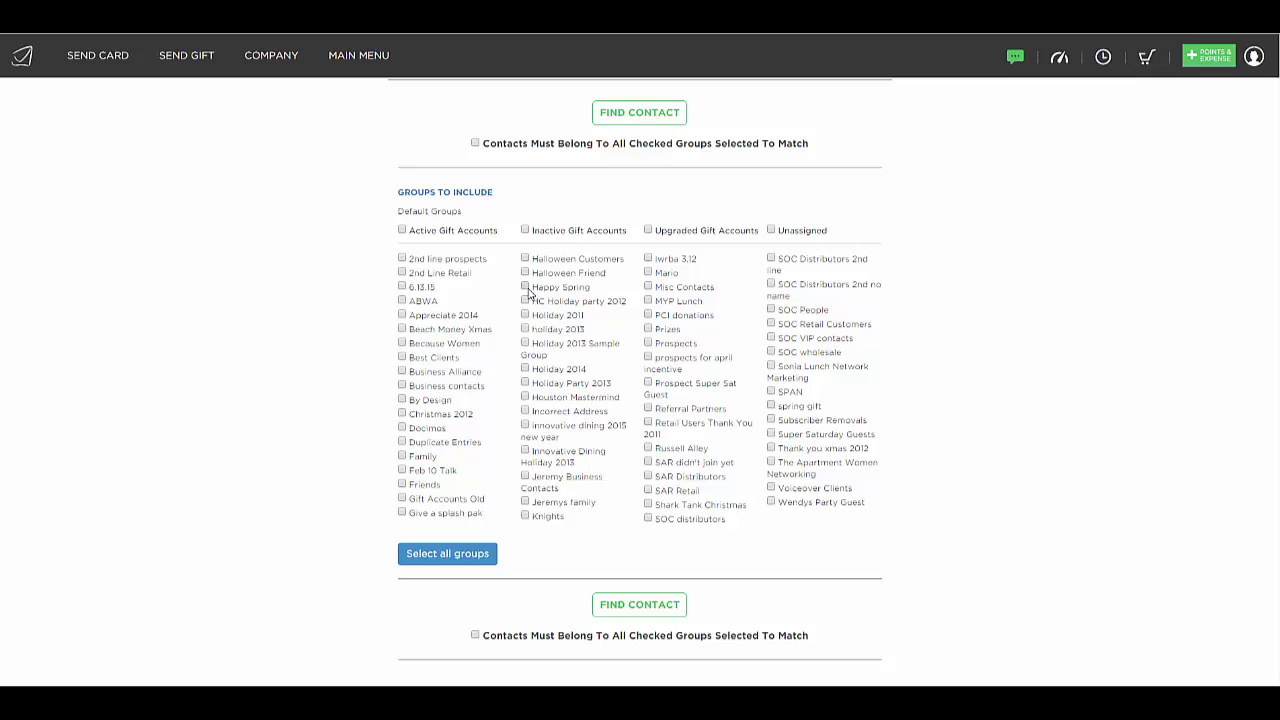
click(647, 612)
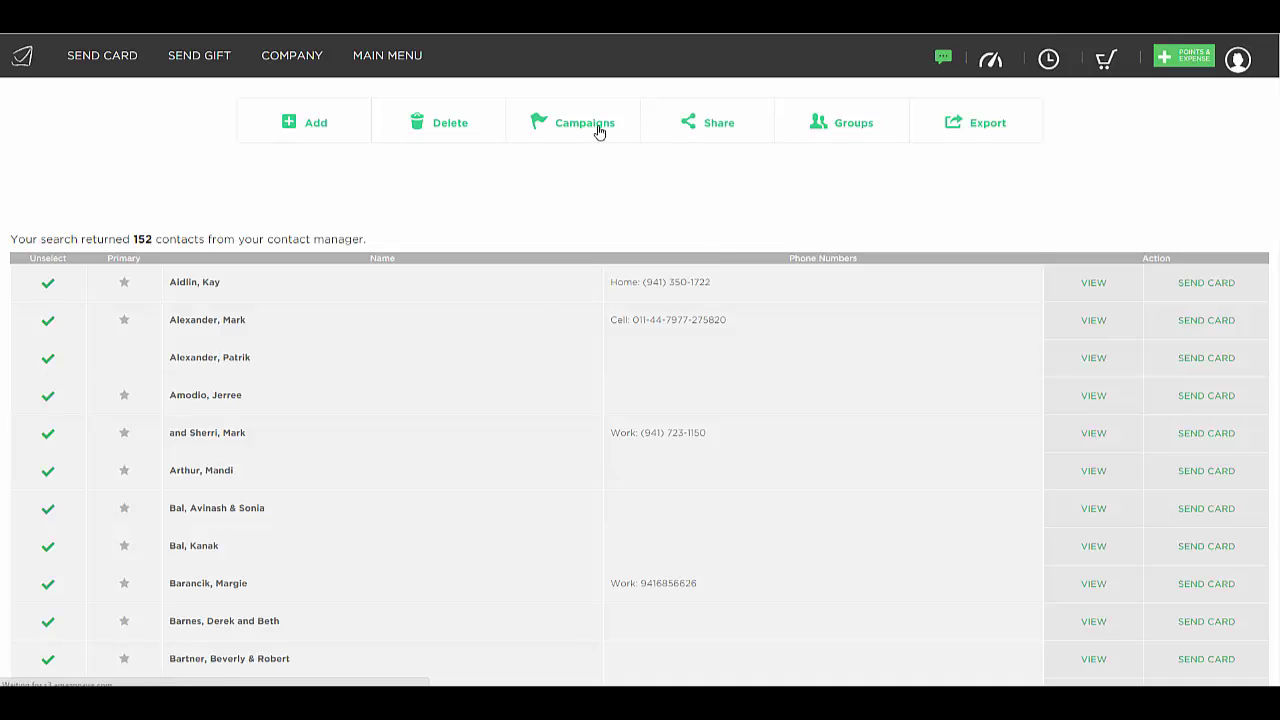
Open the Campaigns options and view the campaign list without choosing, then start a new contact
click(601, 132)
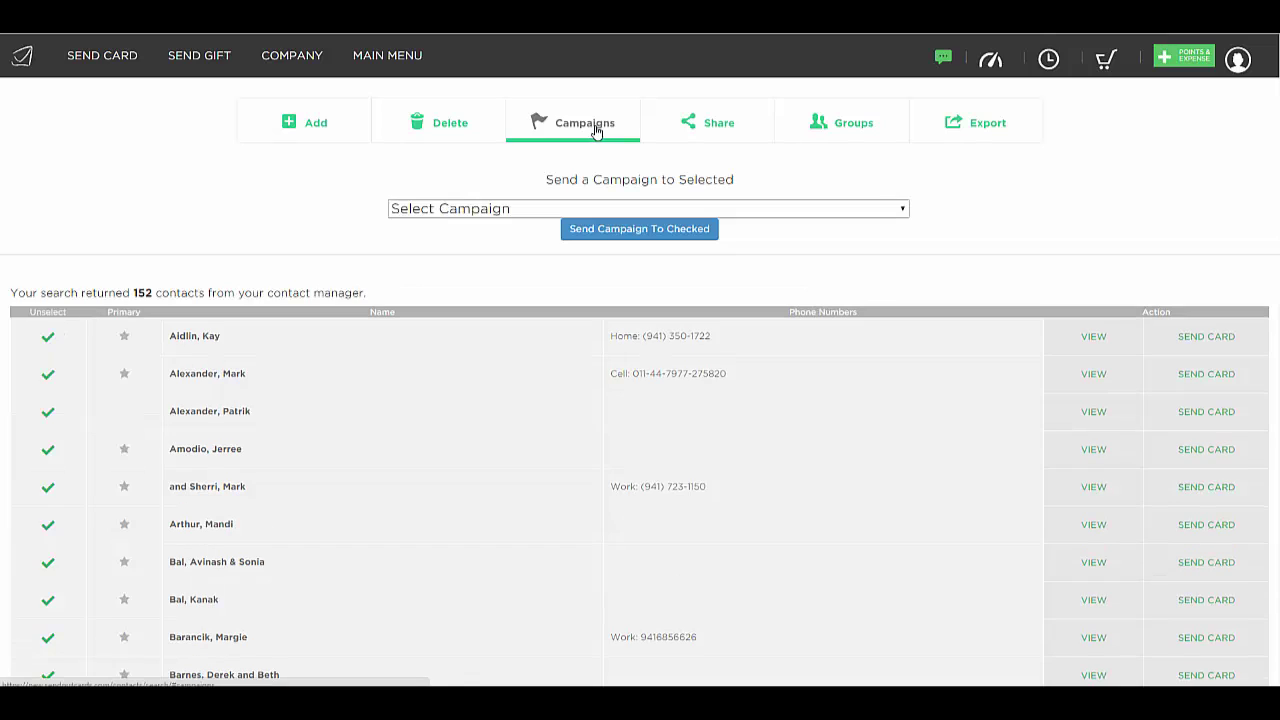
click(484, 212)
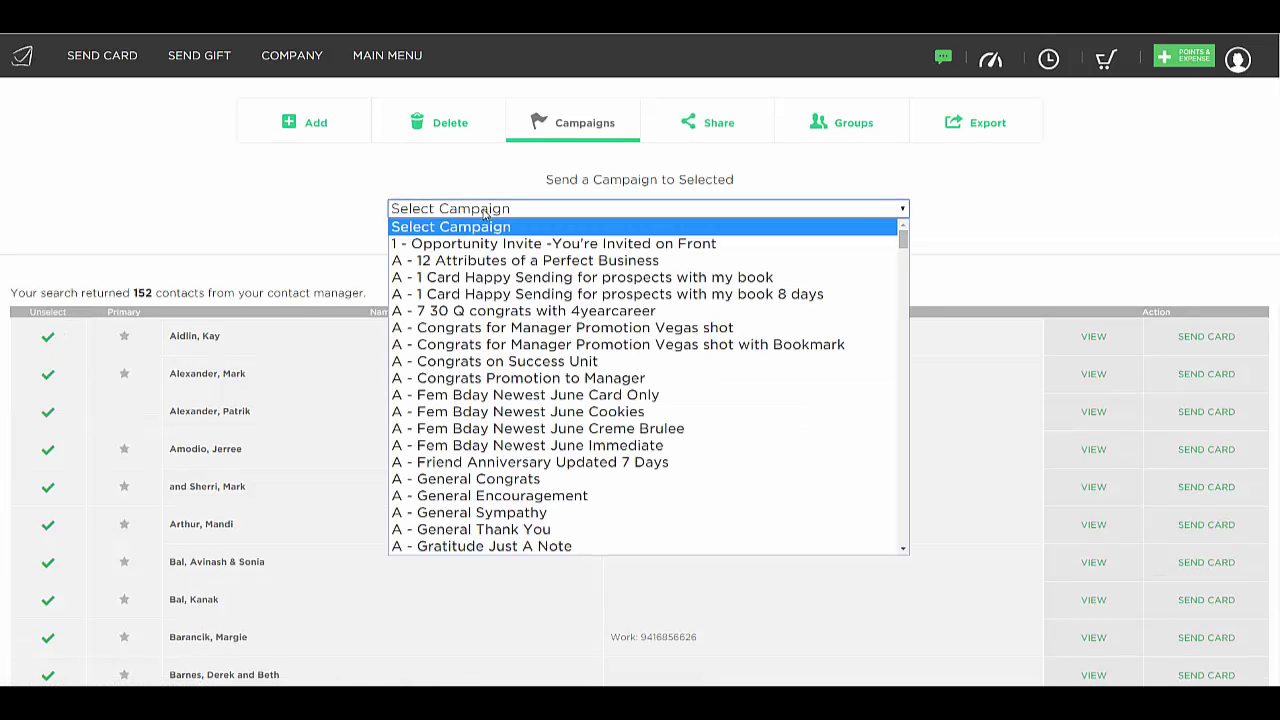
click(484, 212)
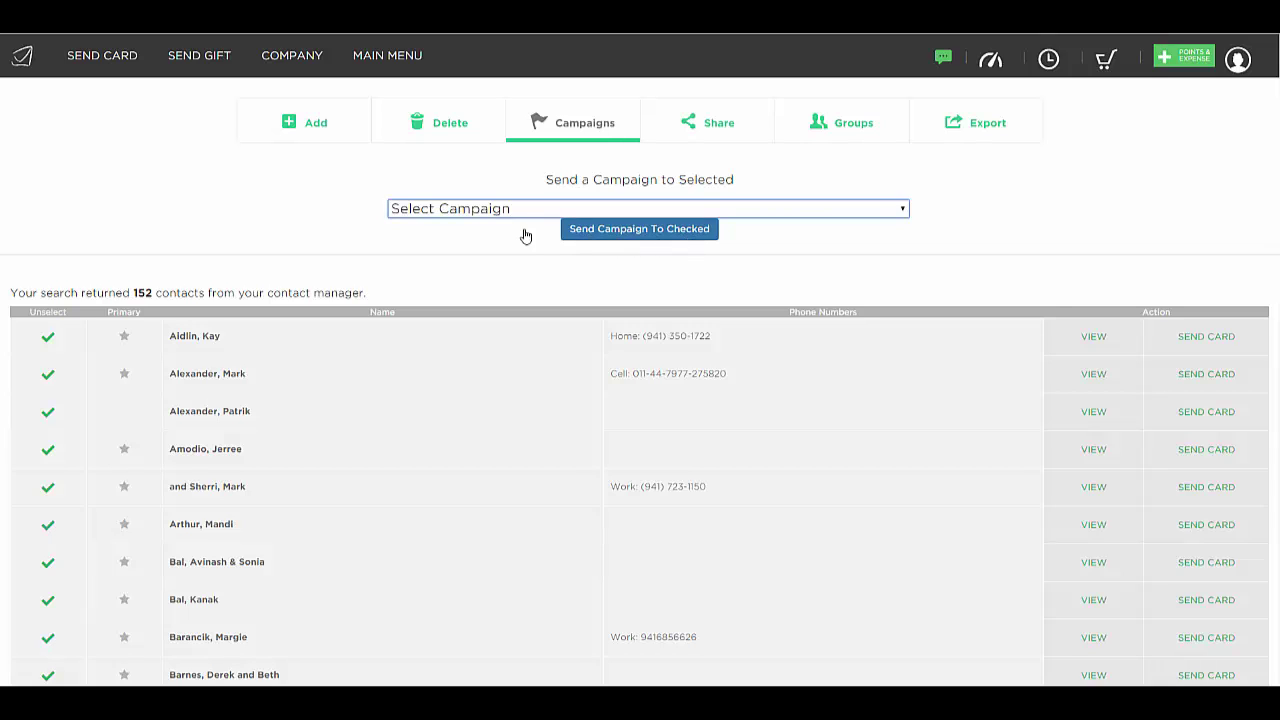
click(296, 125)
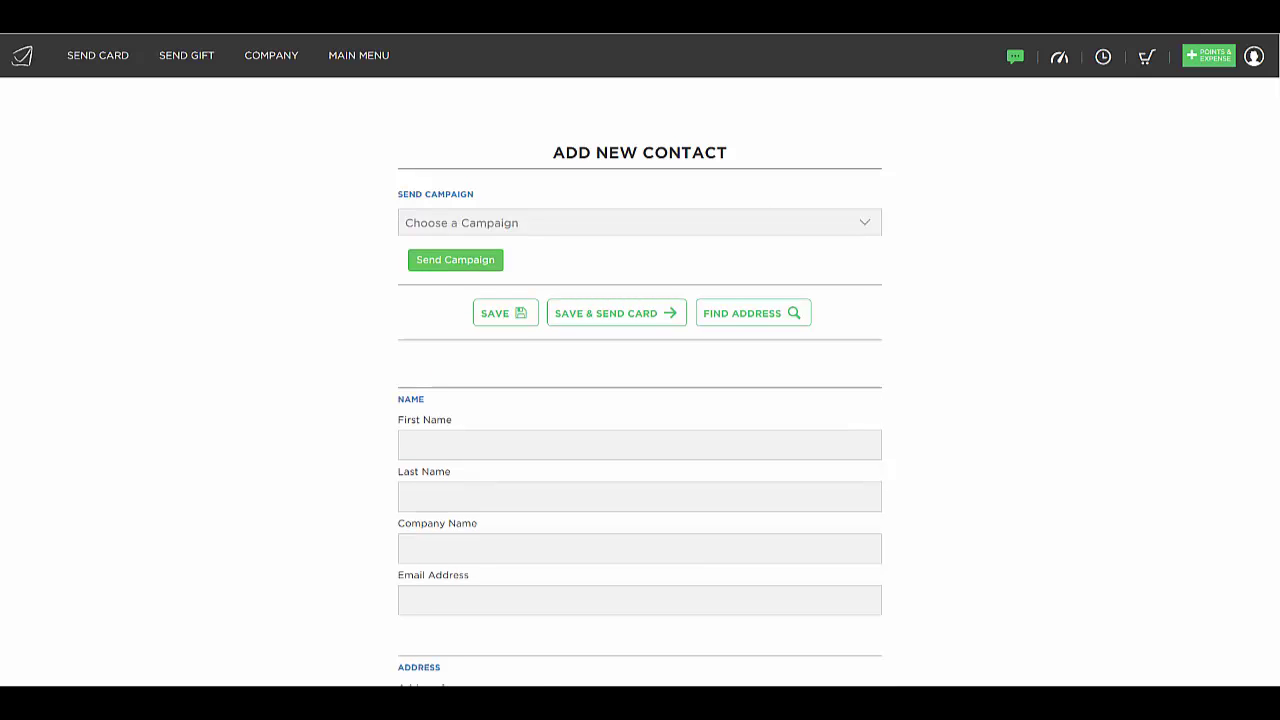
Tick the business contacts group and ABWA under the new contact's Group Membership
scroll(640, 400, down, 3)
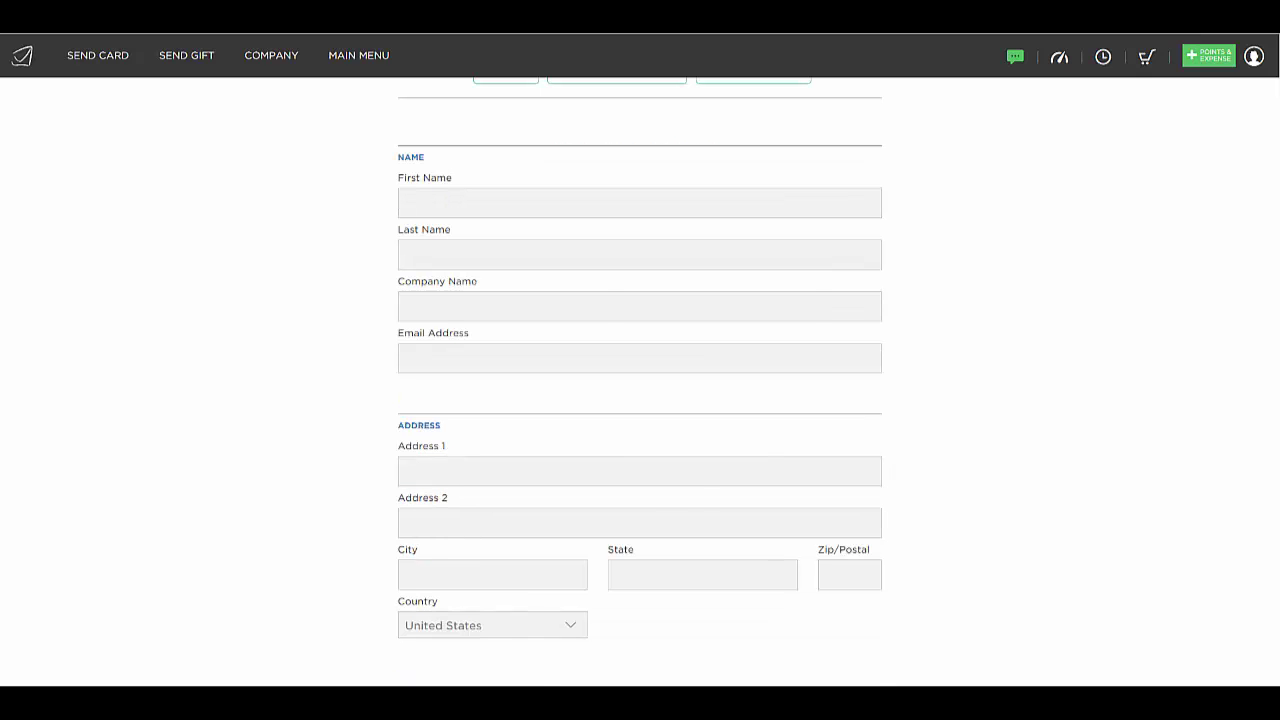
scroll(640, 400, down, 10)
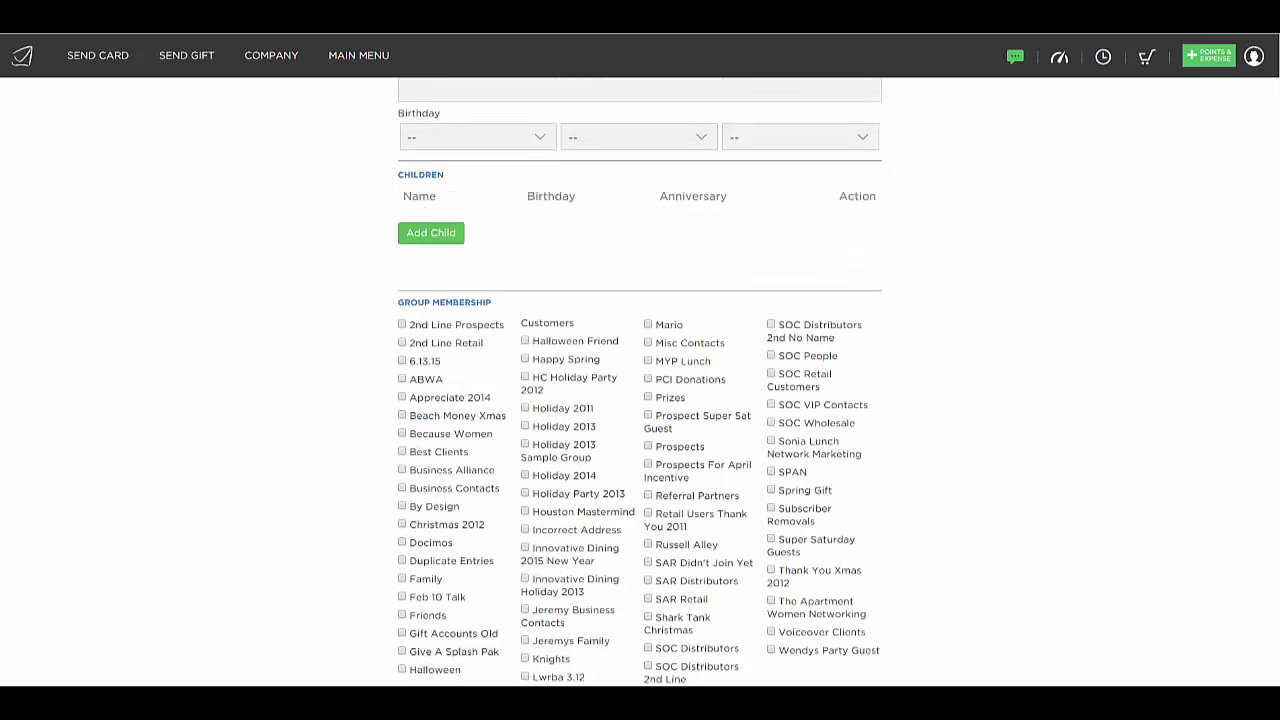
scroll(1189, 518, down, 1)
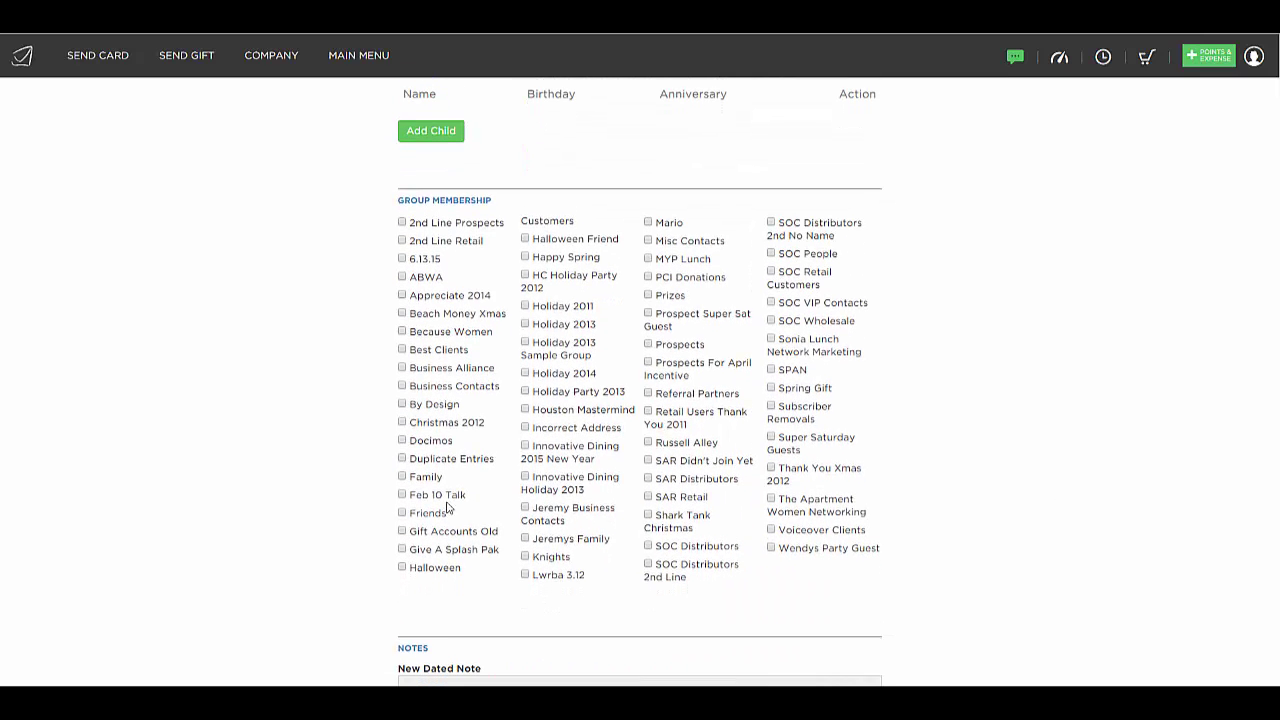
click(525, 509)
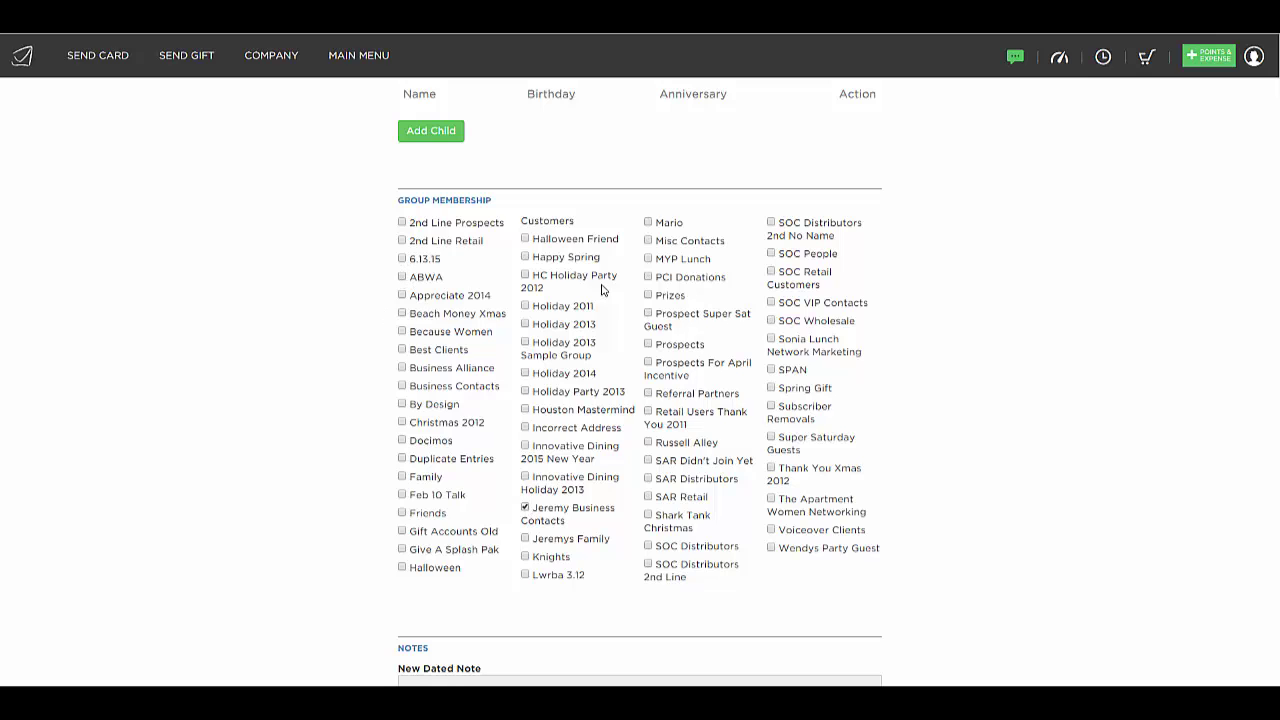
click(402, 277)
scroll(905, 426, down, 3)
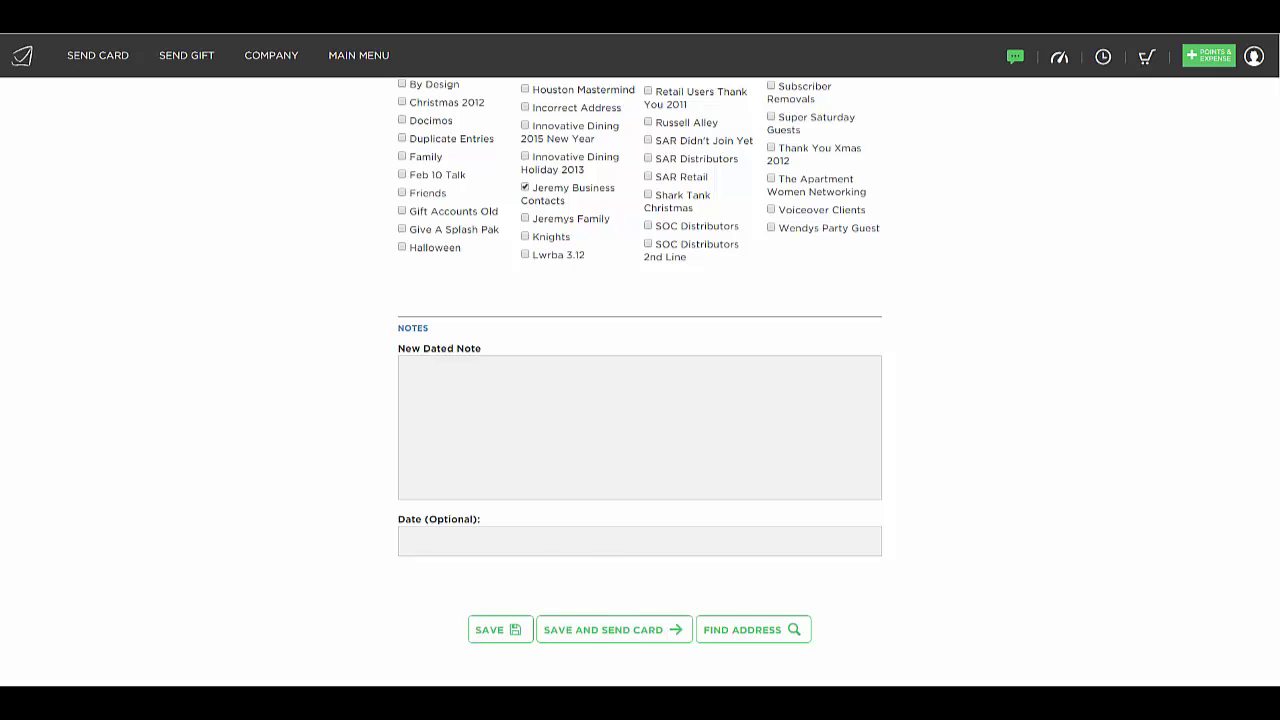
scroll(640, 400, up, 15)
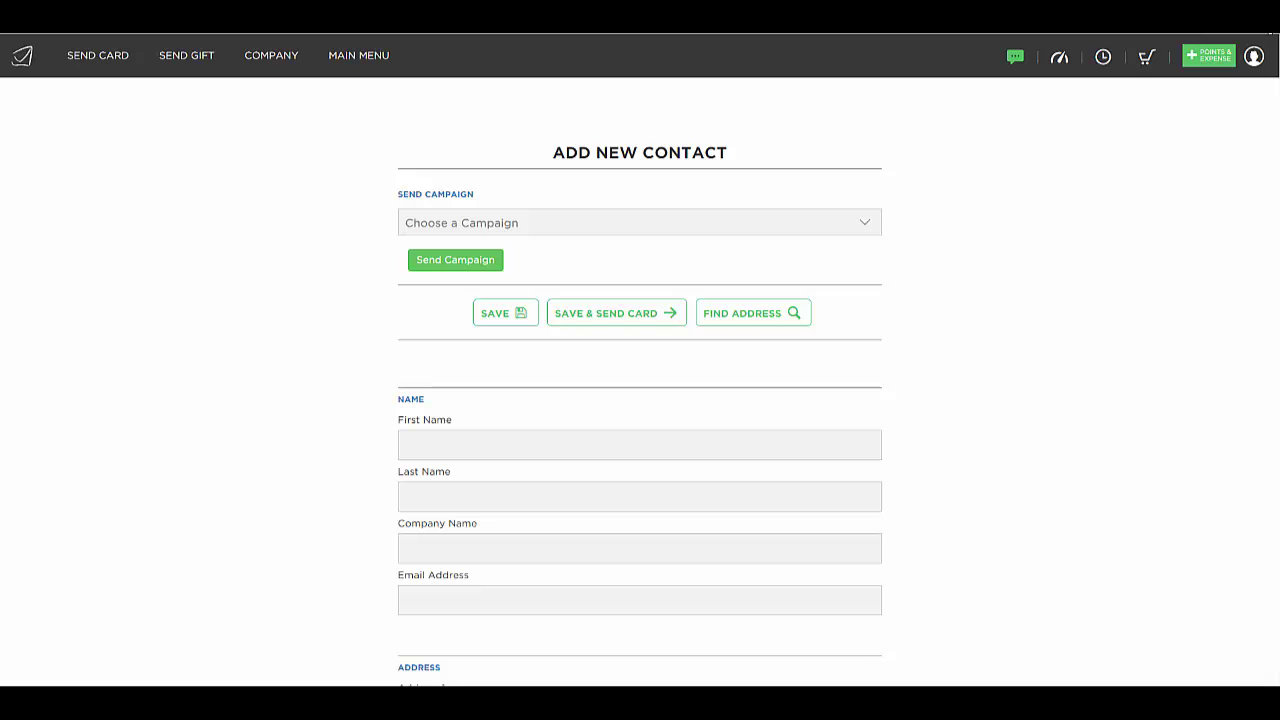
Choose Groups under Contact Manager in the Main Menu
mouse_move(385, 64)
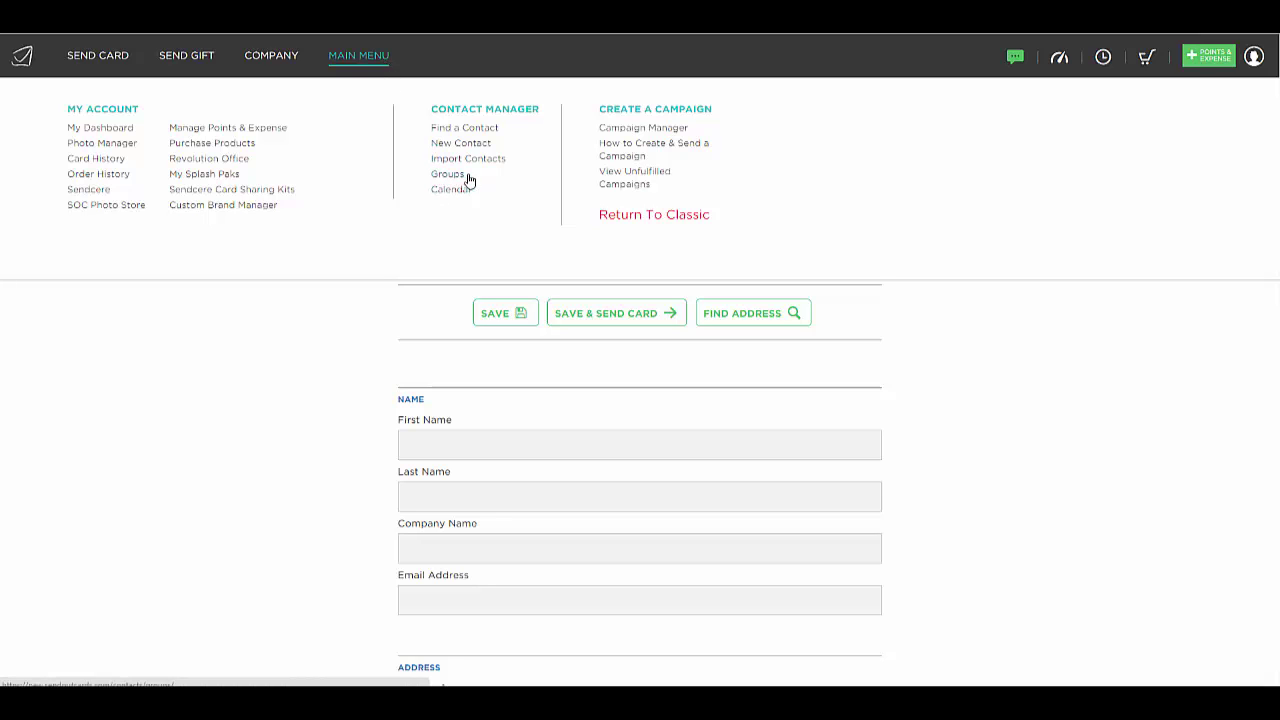
click(450, 176)
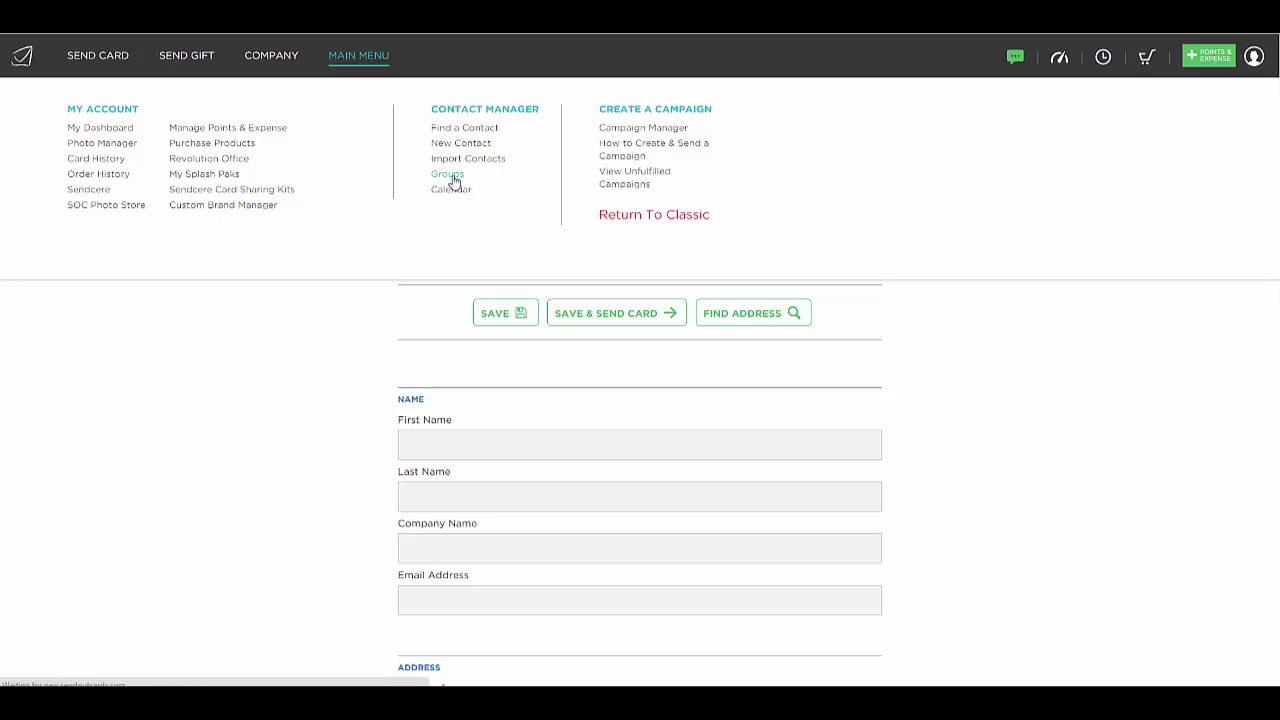